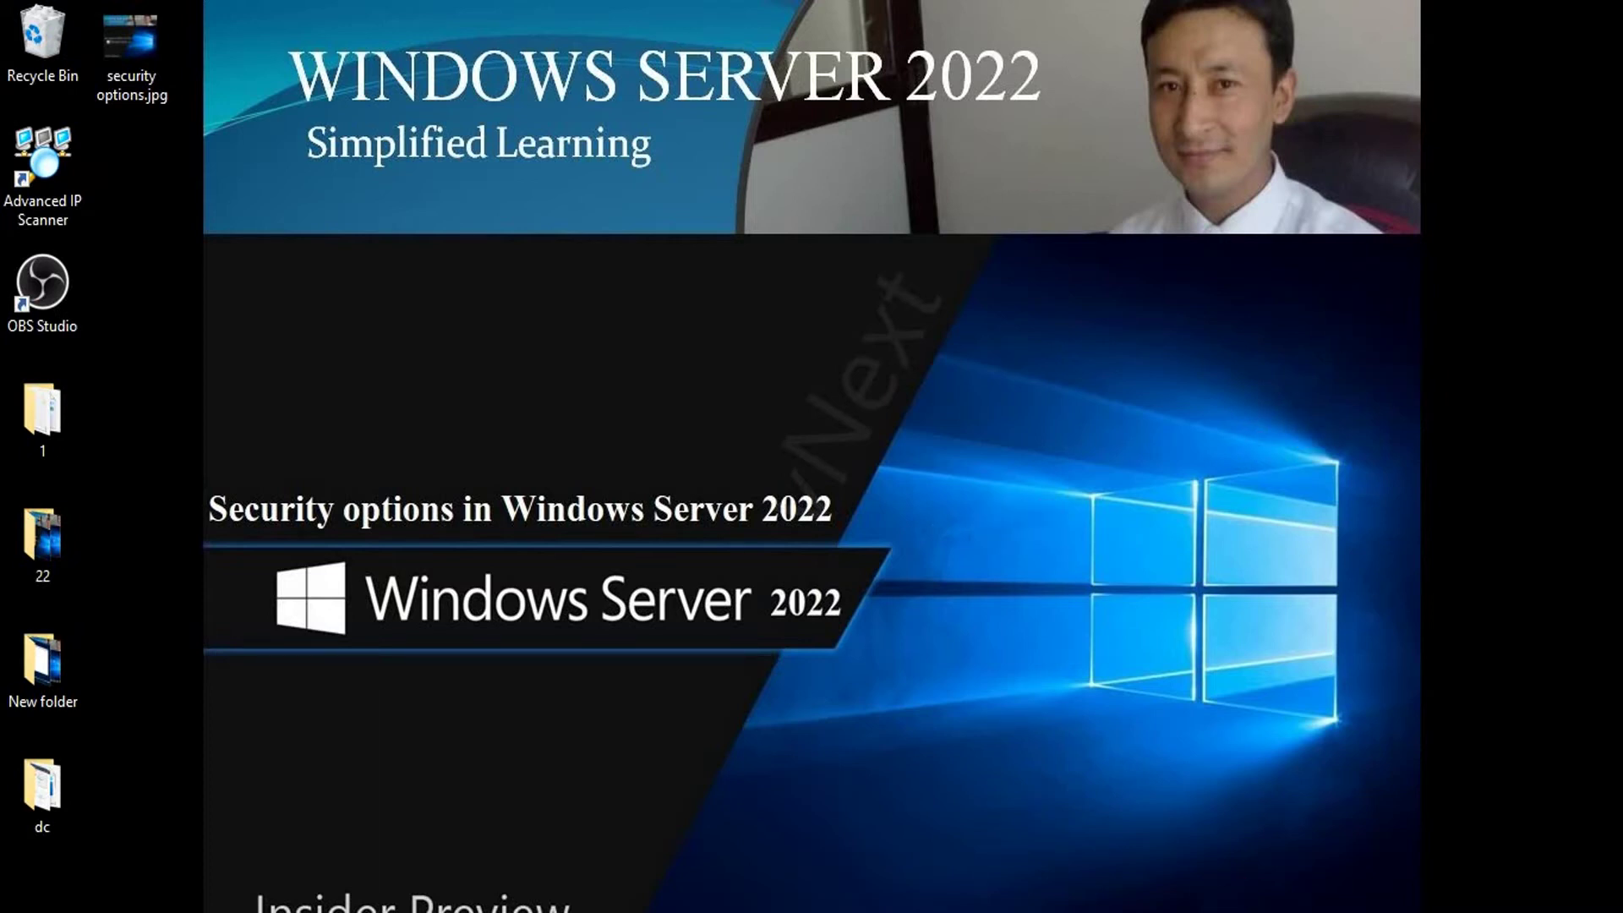
- Switch to the Windows Server 2022 virtual machine and open the Update & Security page of Windows Settings
left_click(1323, 837)
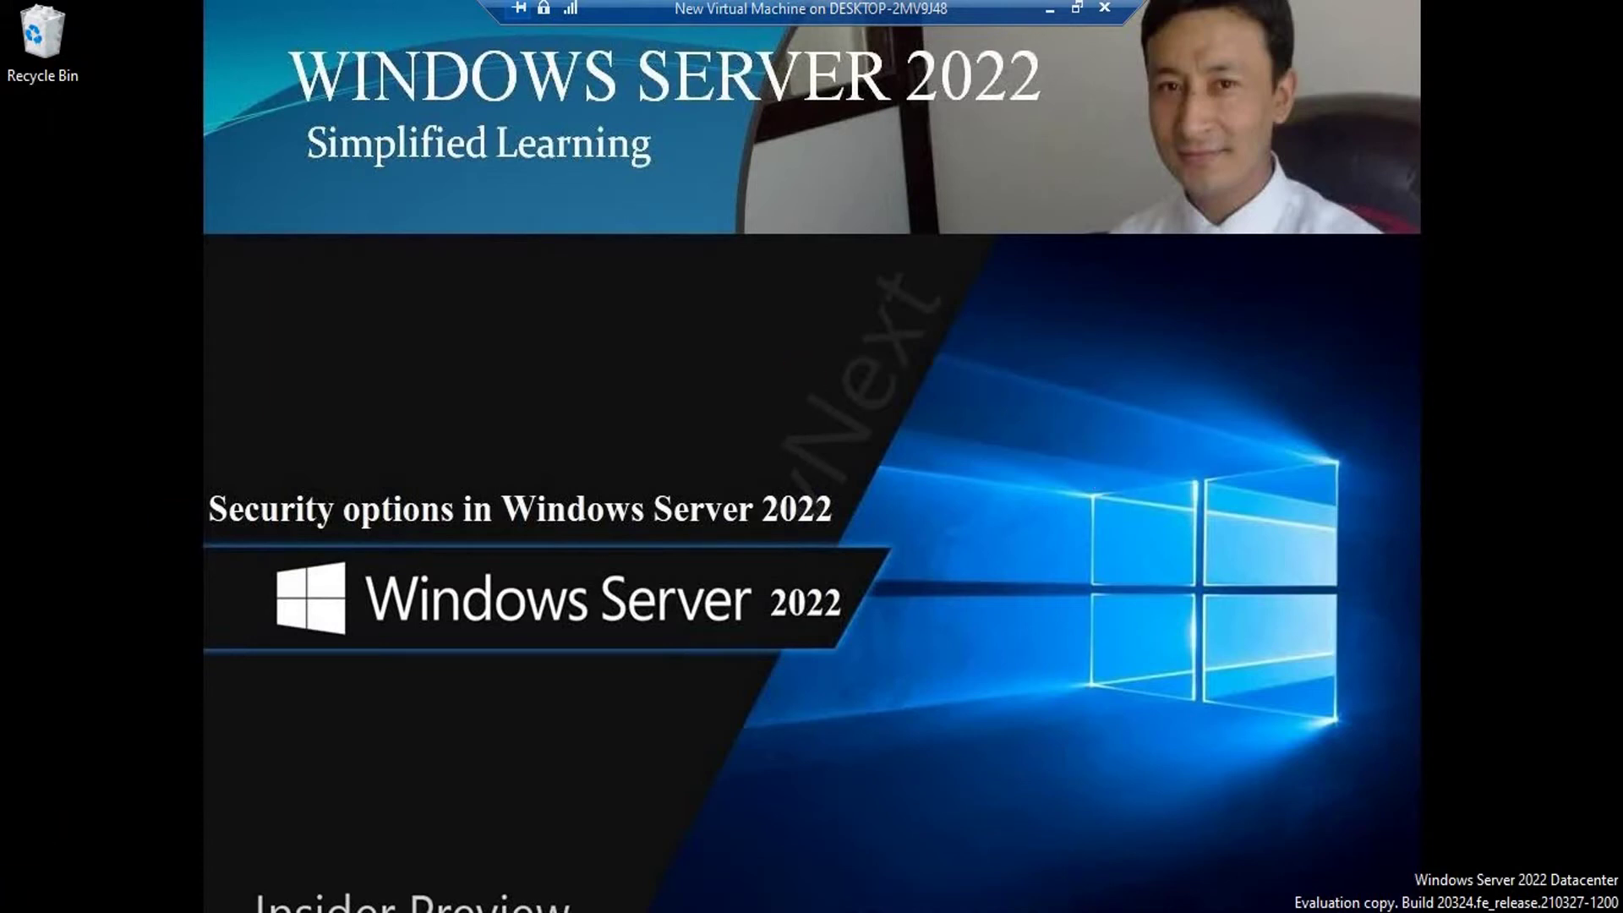
key("super")
left_click(1073, 440)
left_click(28, 900)
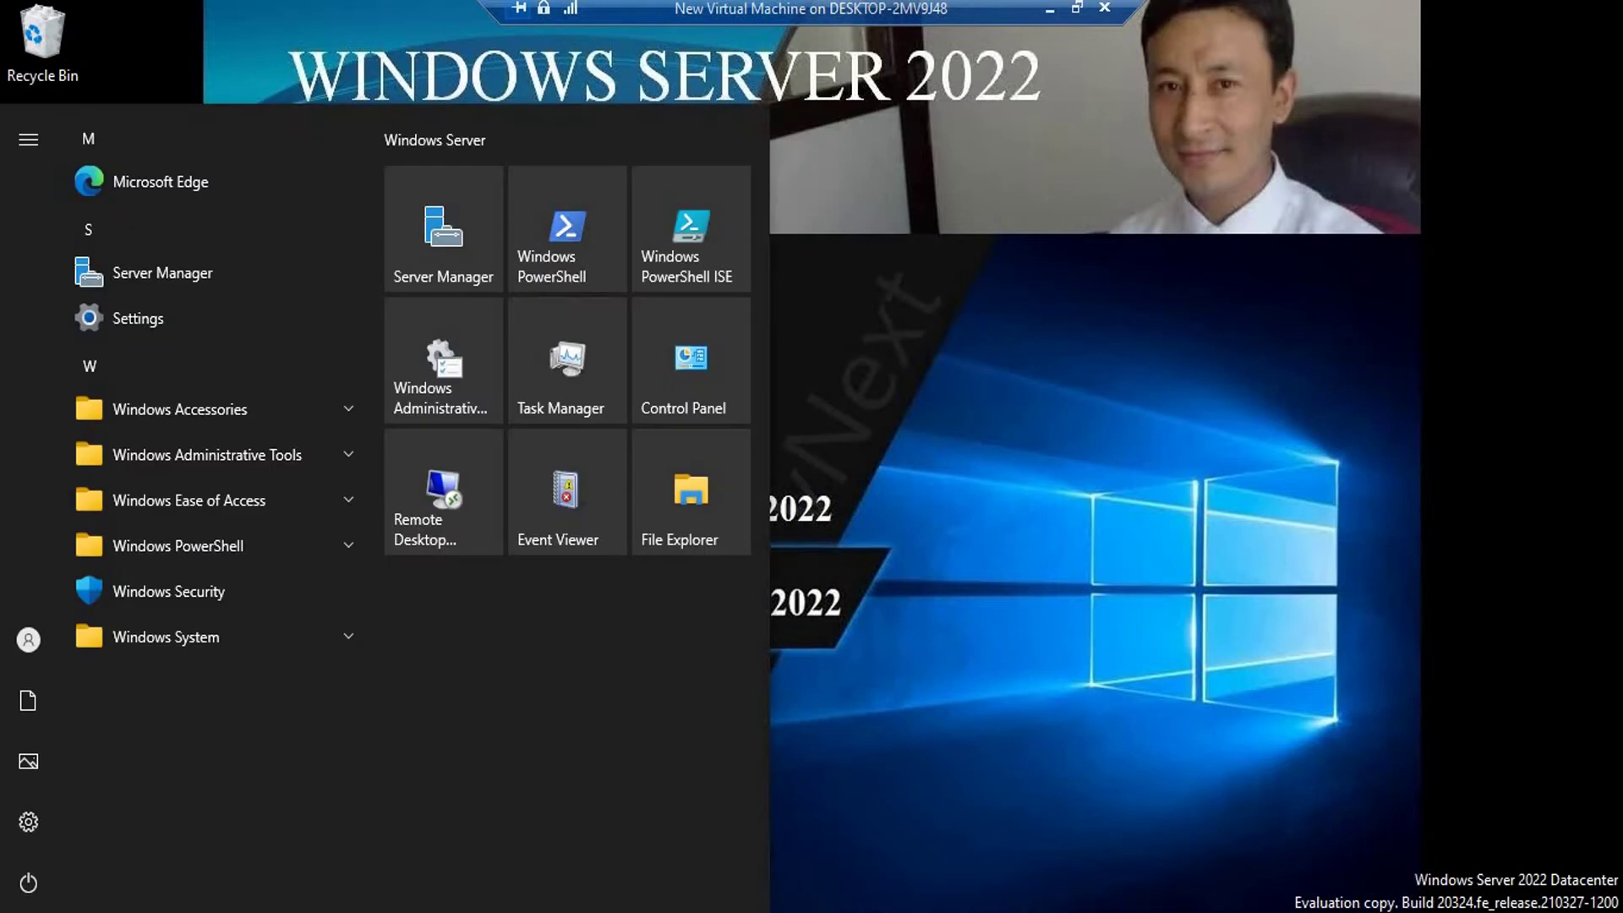
left_click(37, 822)
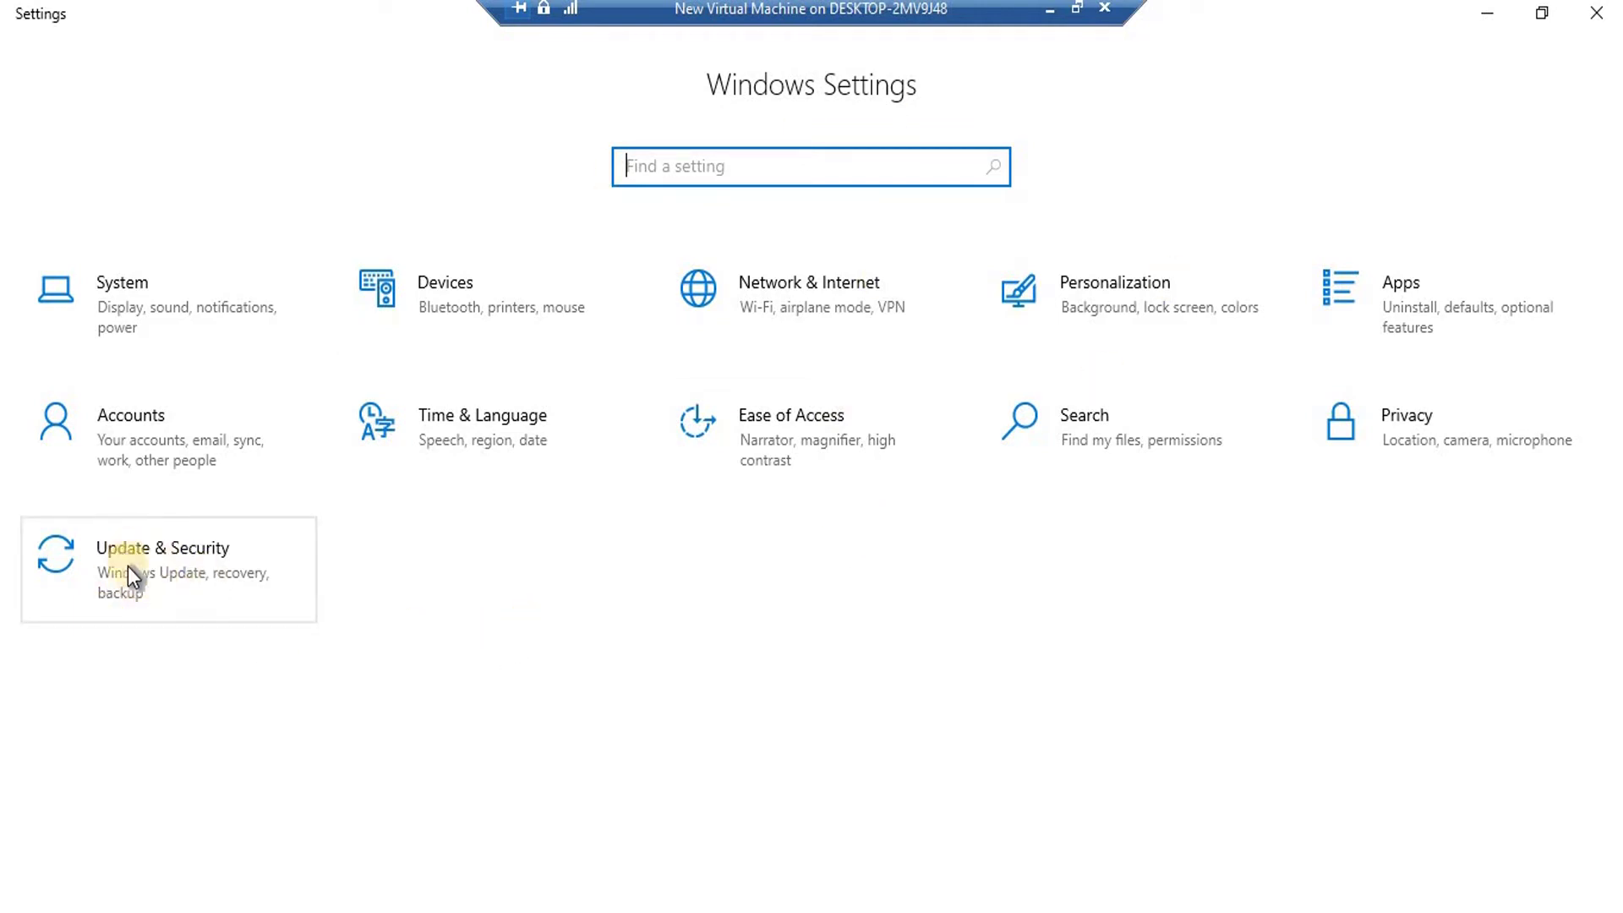
left_click(150, 572)
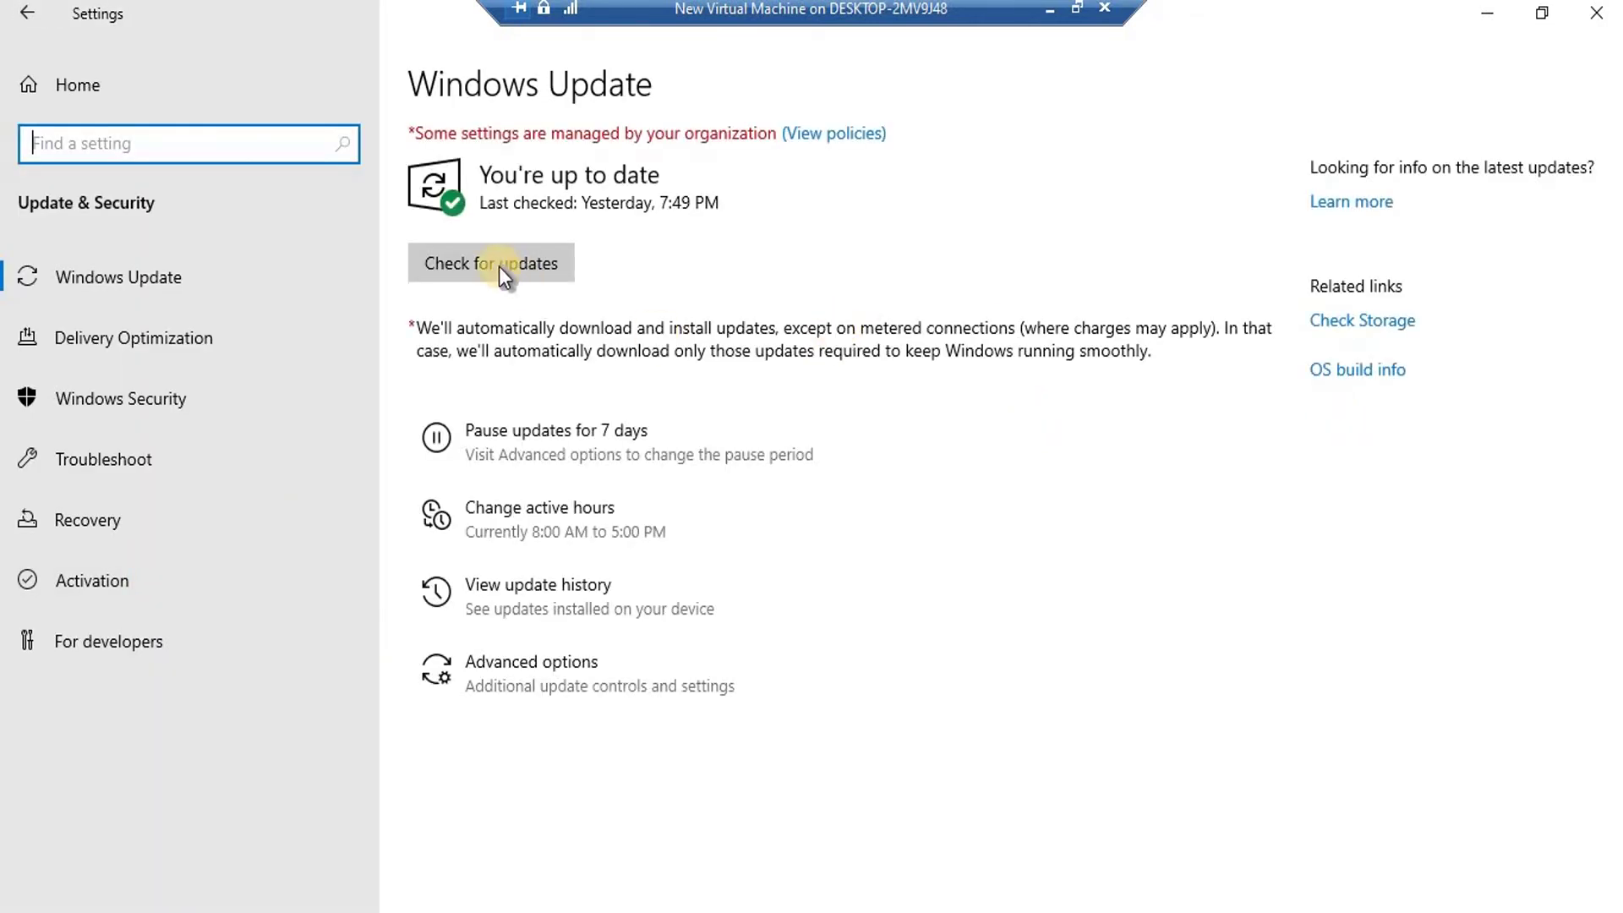
left_click(499, 266)
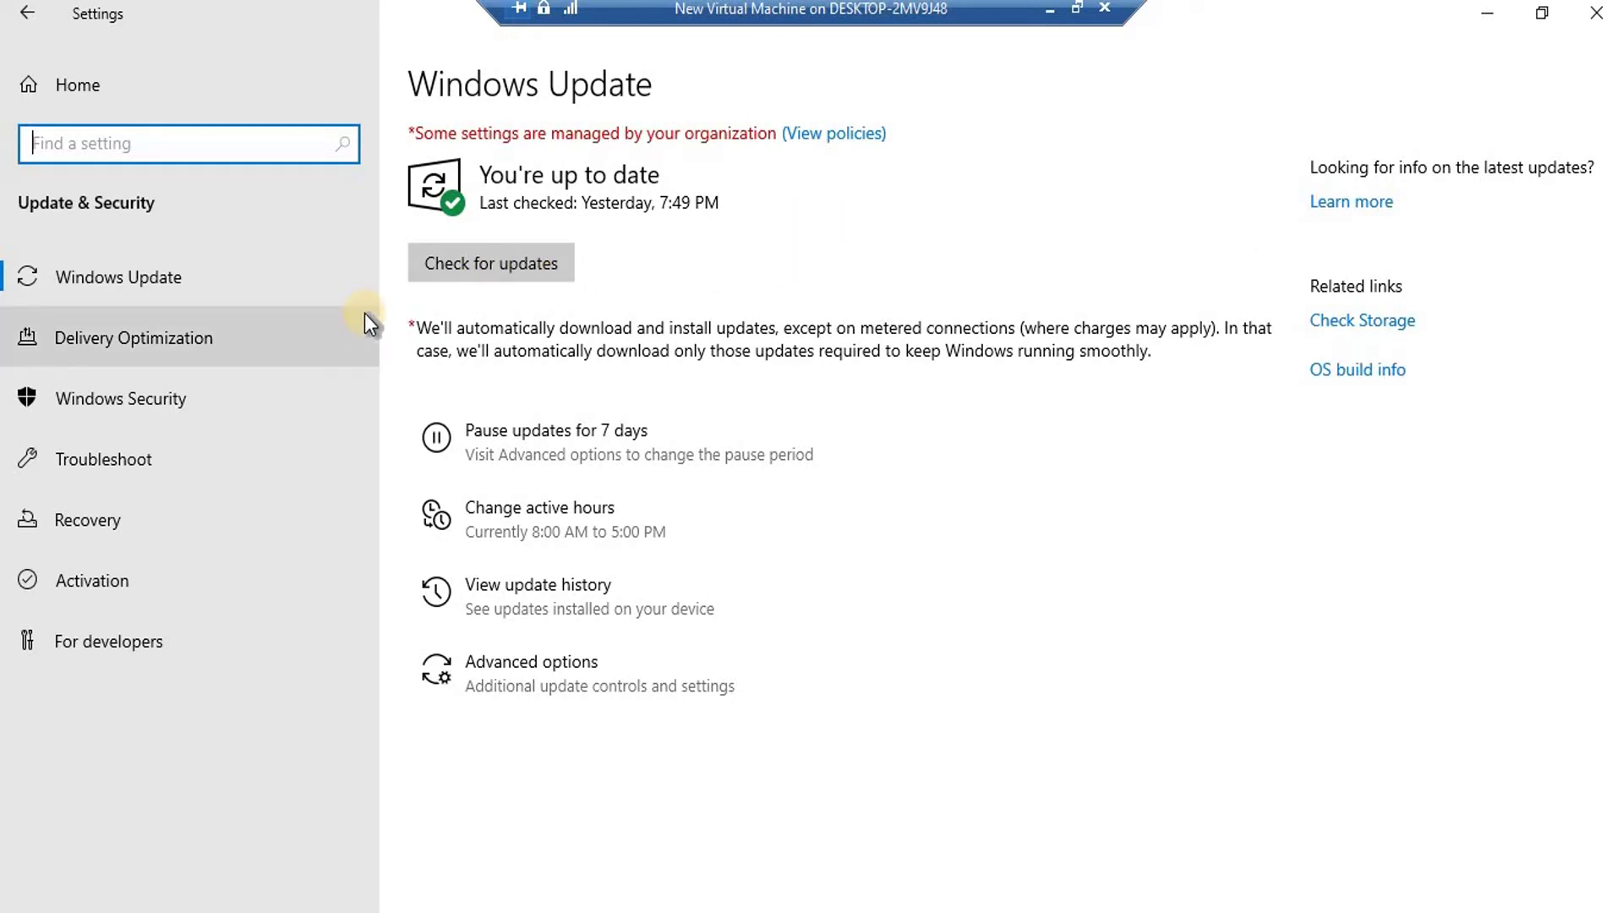
- Open Windows Security from the Update & Security settings and view the Virus & threat protection area, returning to the overview
left_click(150, 411)
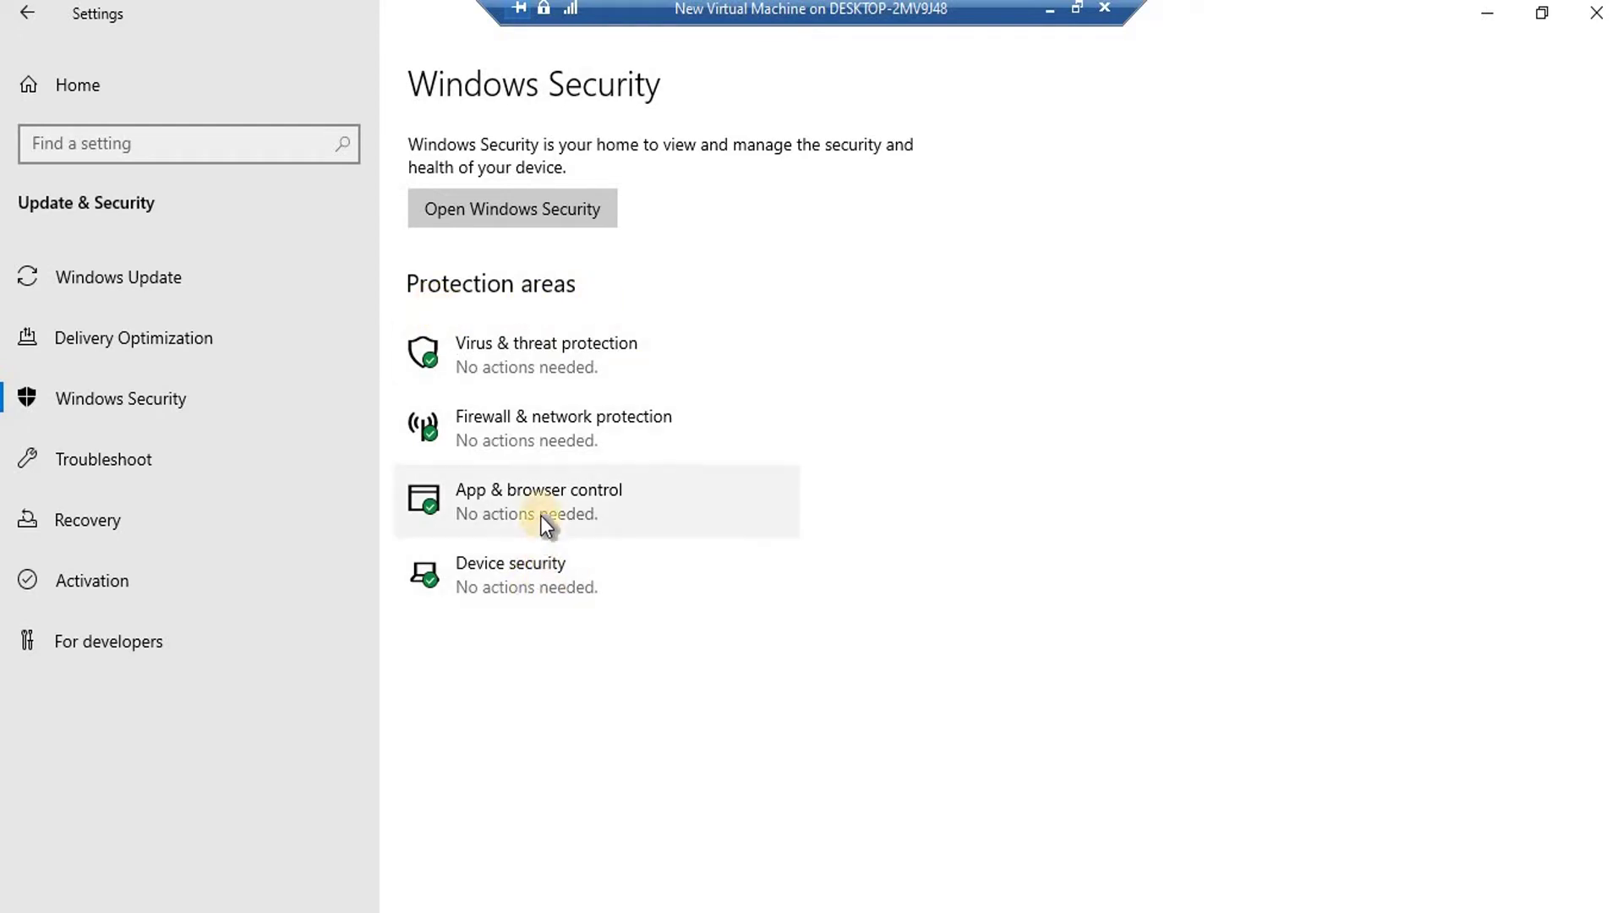
left_click(514, 215)
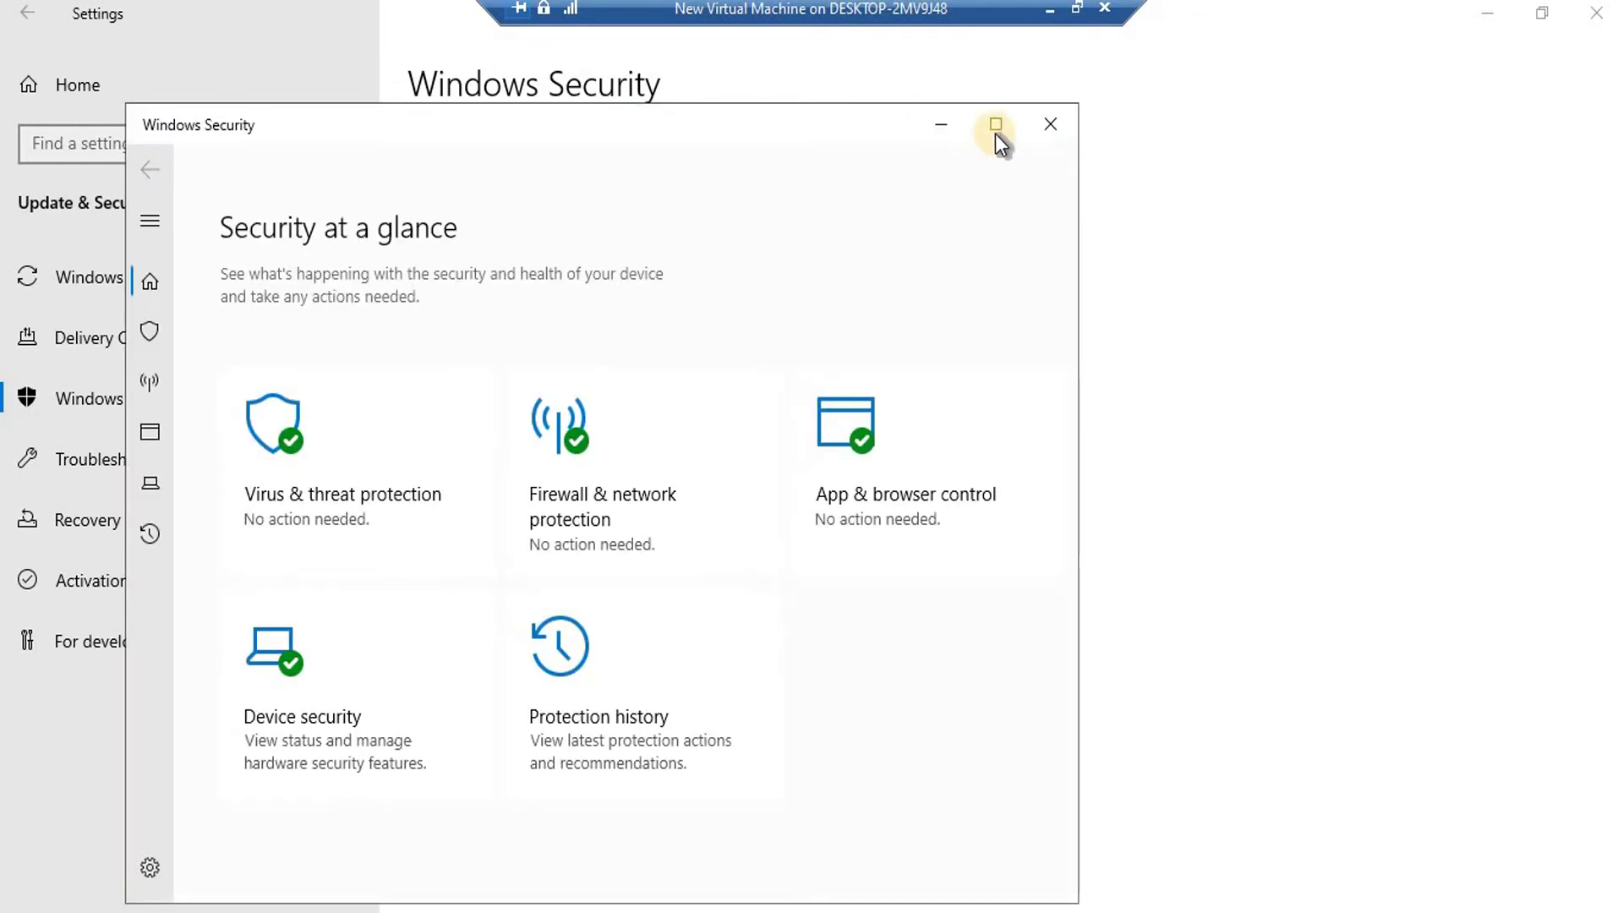
left_click_drag(799, 136, 956, 95)
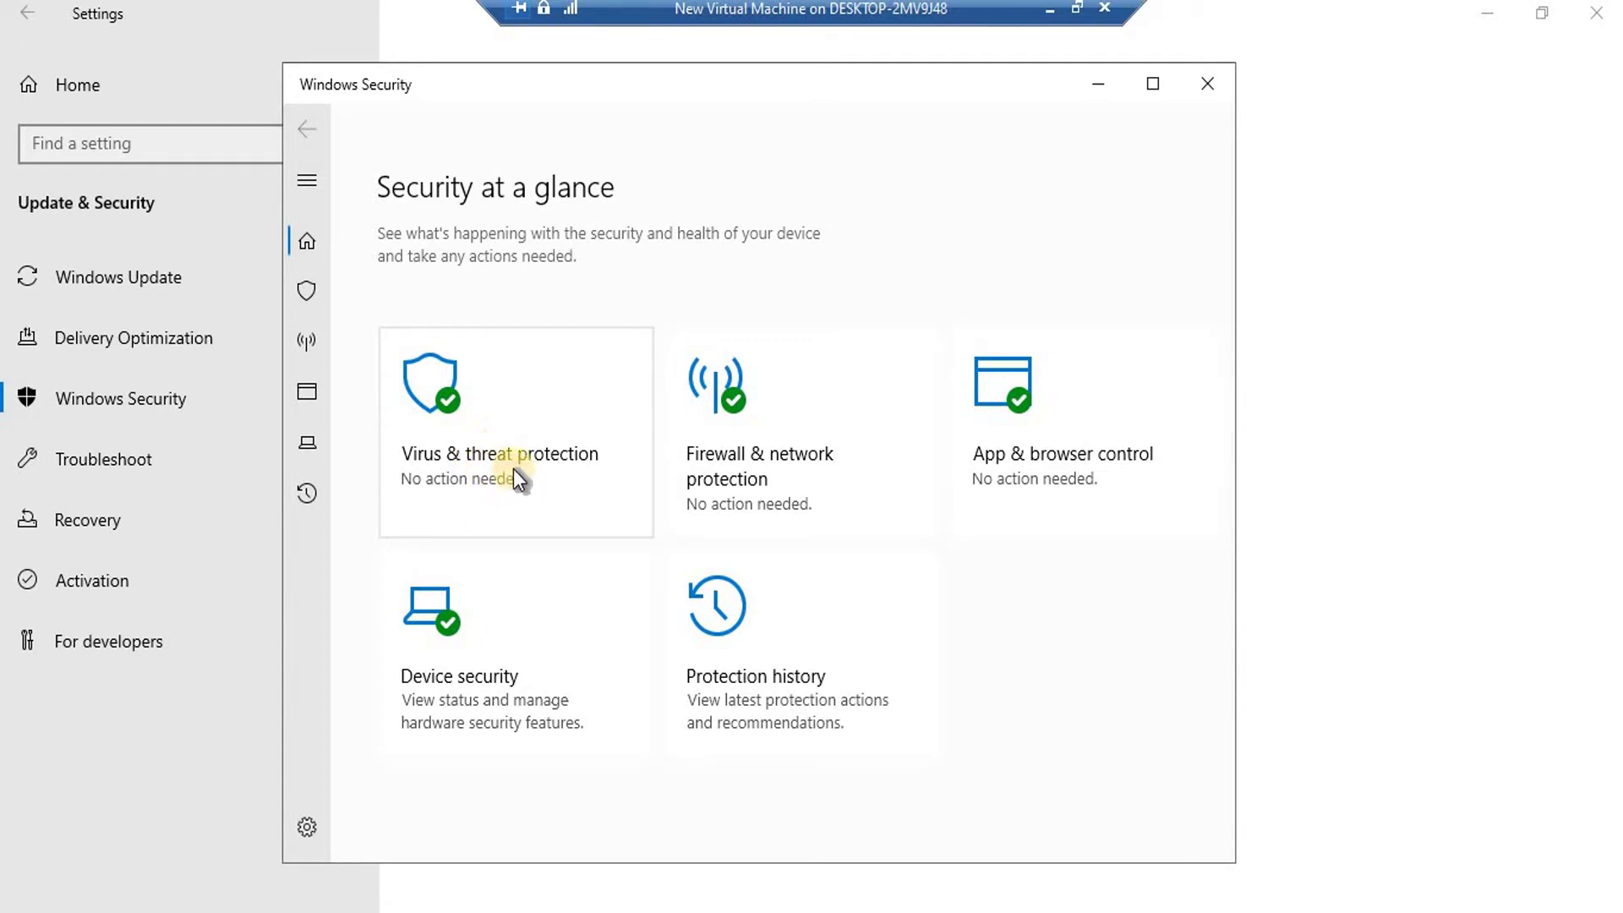
left_click(534, 466)
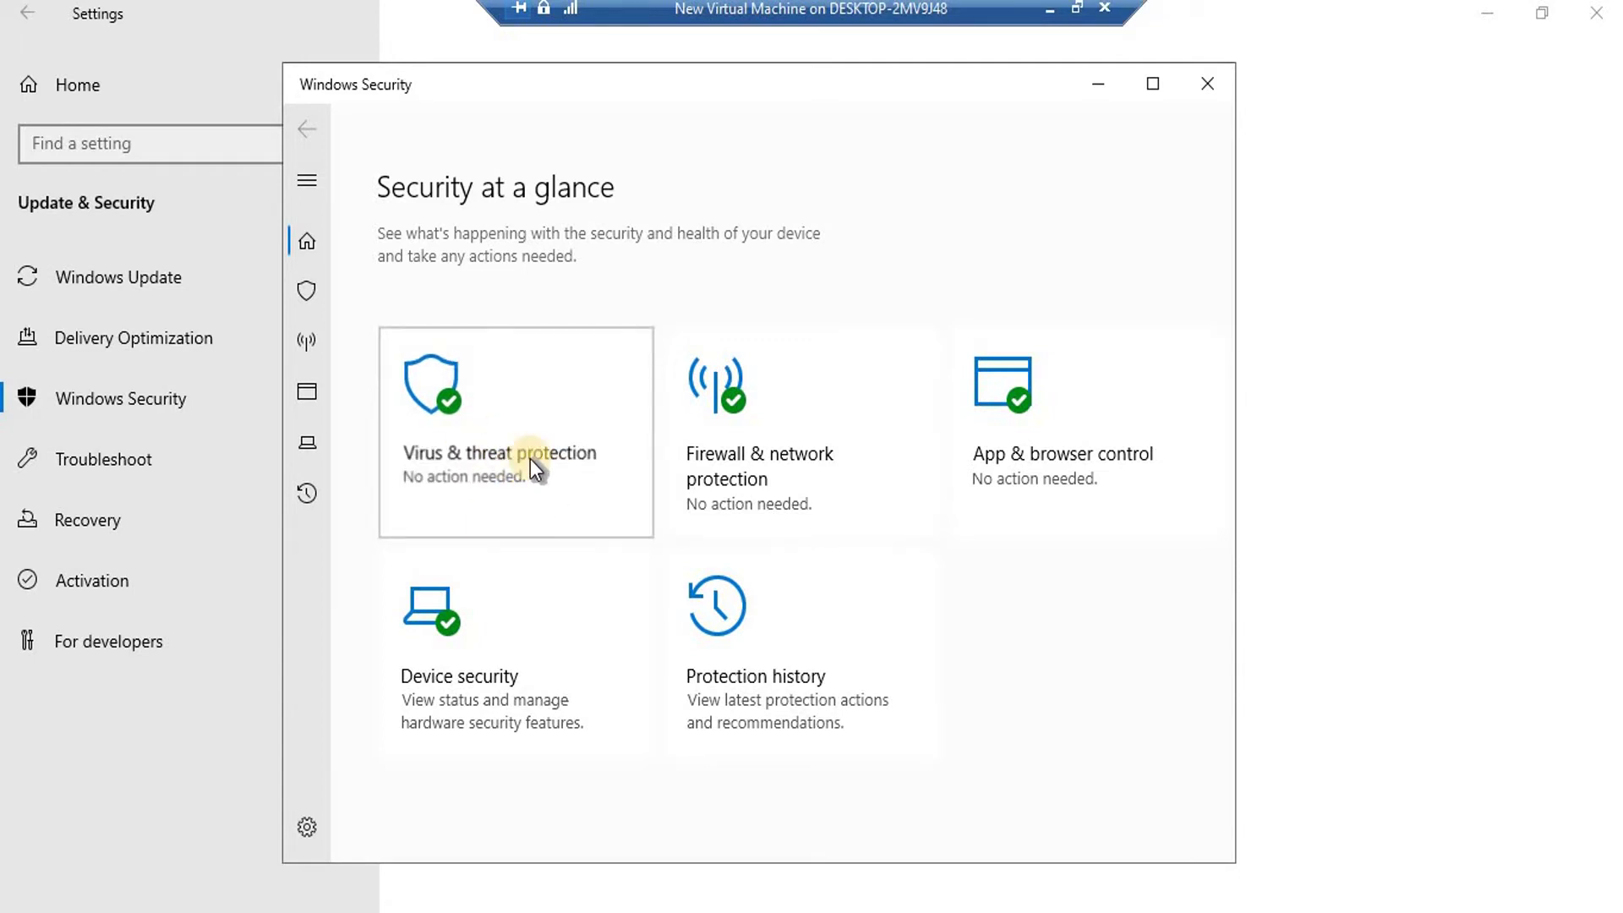
left_click(304, 130)
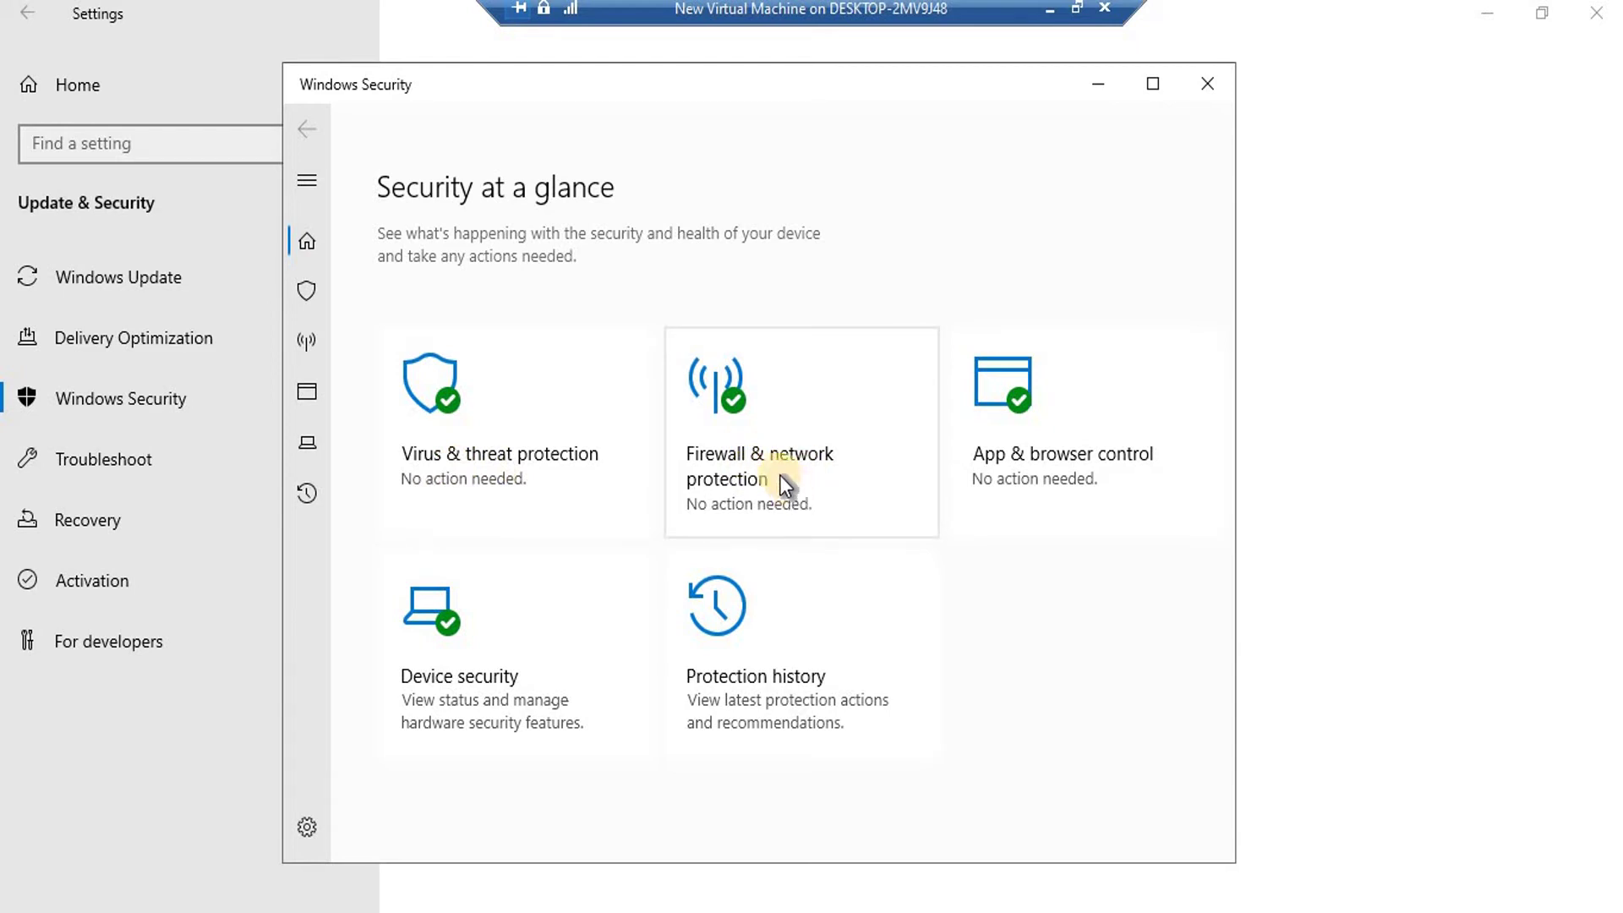
- Review Firewall & network protection and the list of apps allowed through the firewall, leaving the list without changes
left_click(752, 467)
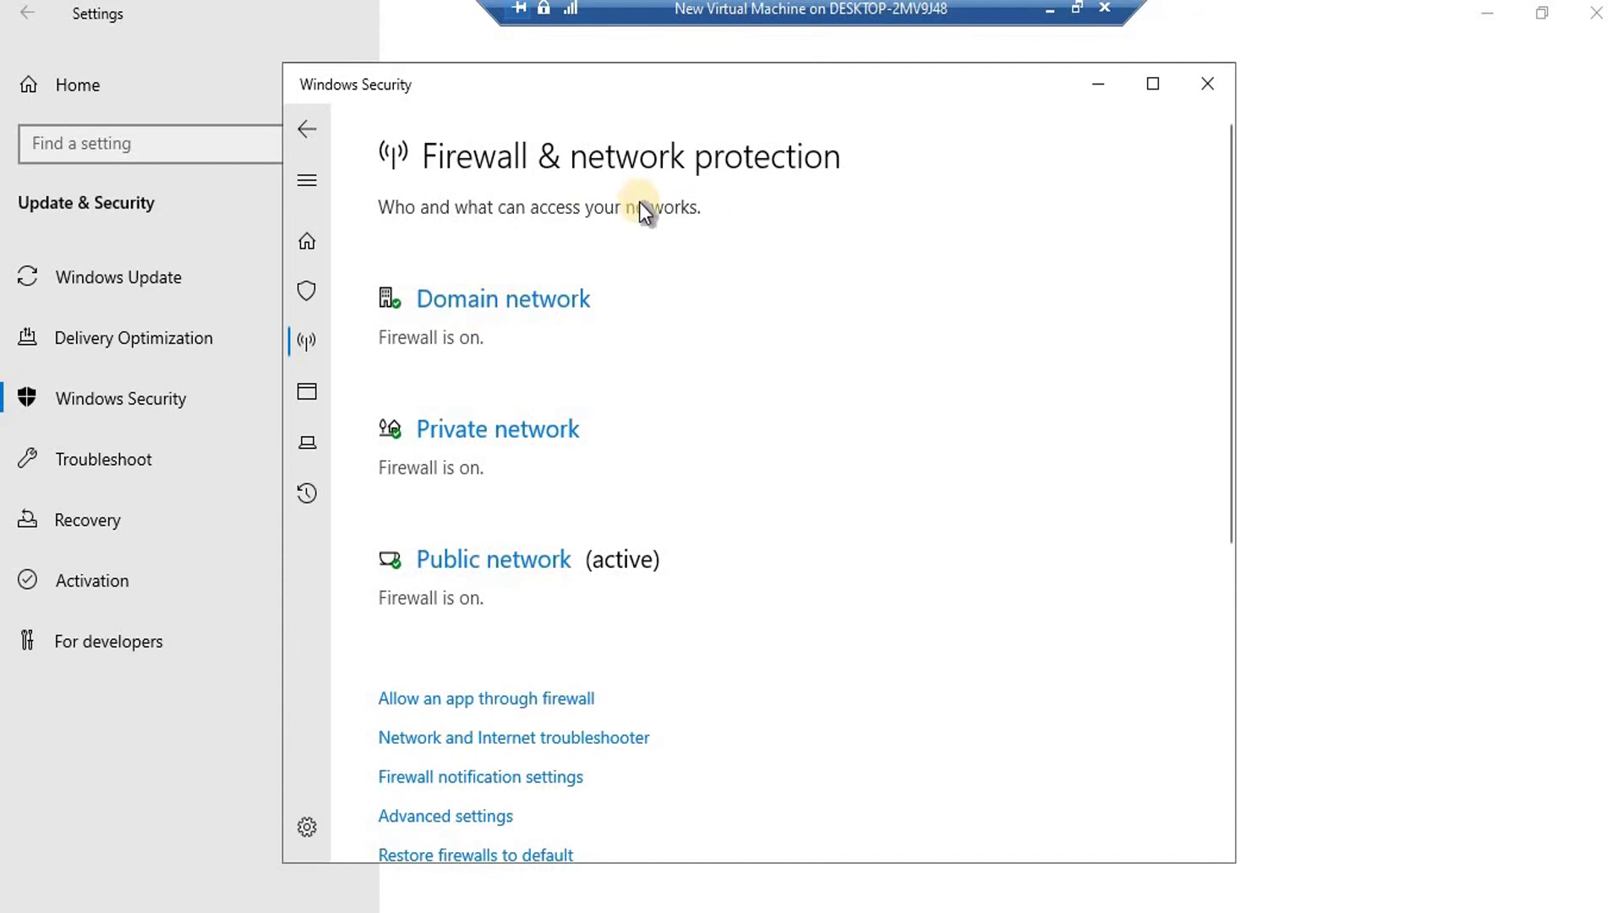
left_click_drag(678, 92, 1001, 65)
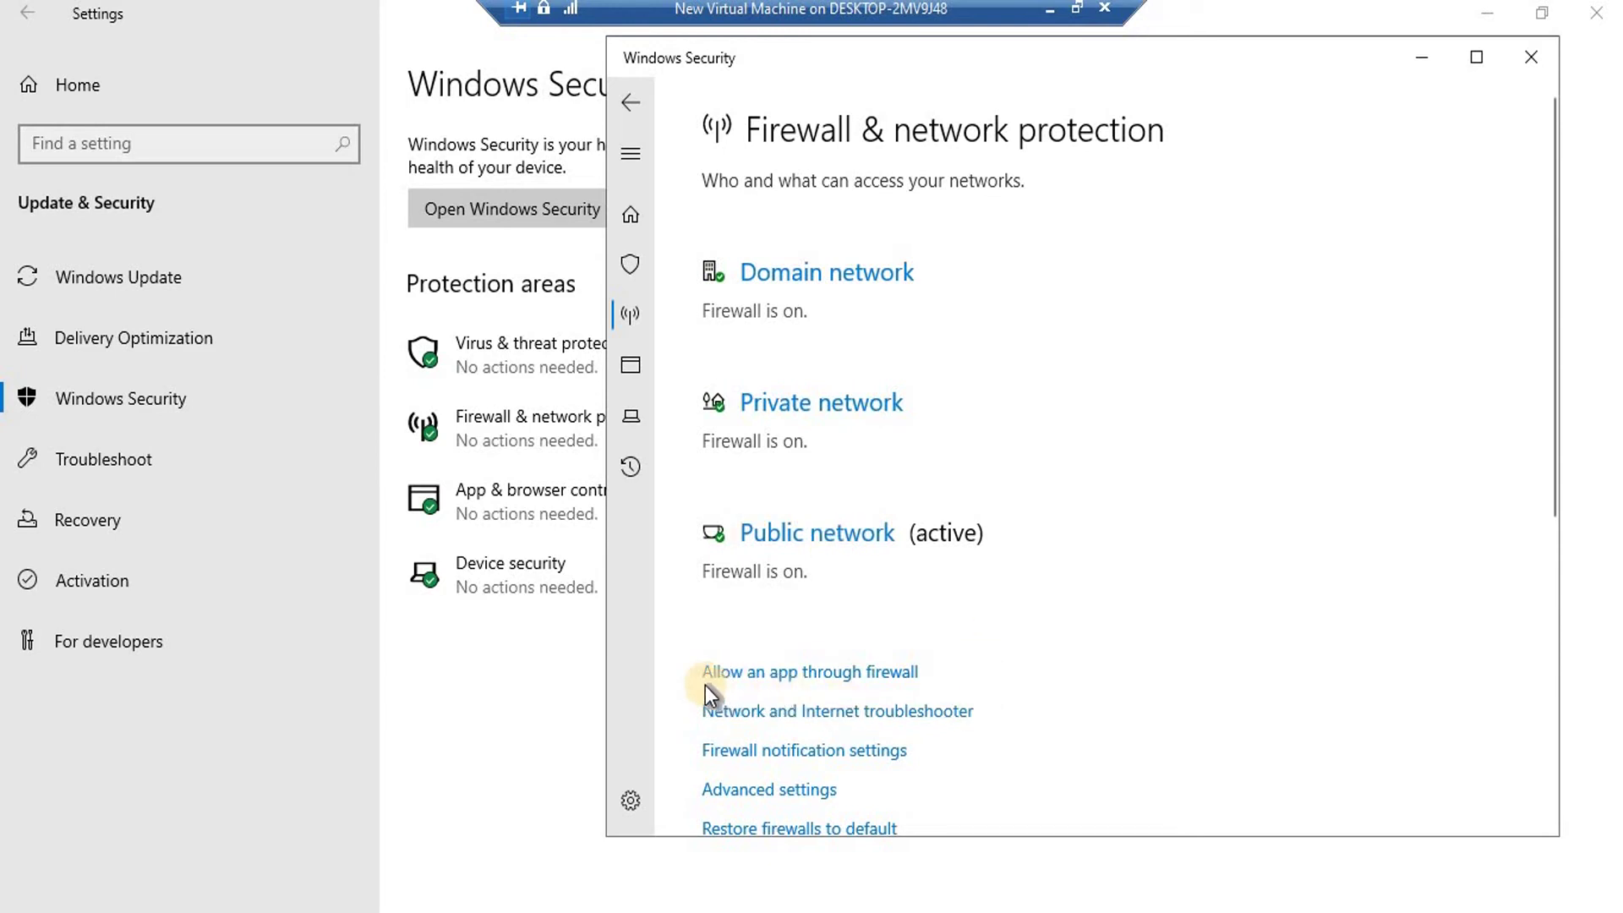
left_click(847, 673)
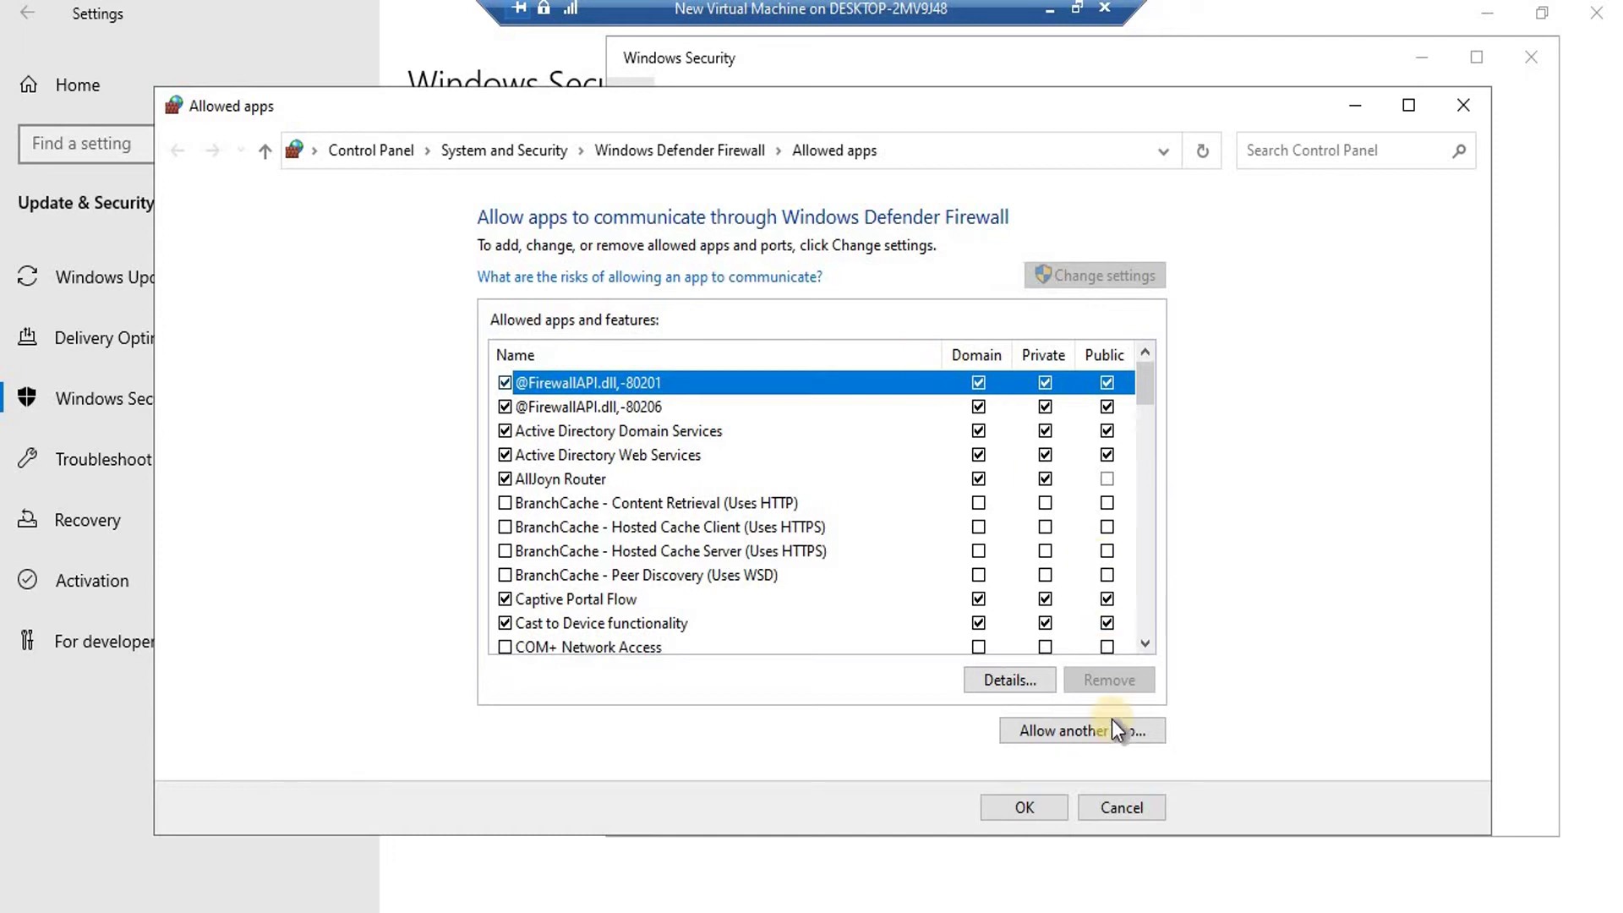
left_click(1121, 807)
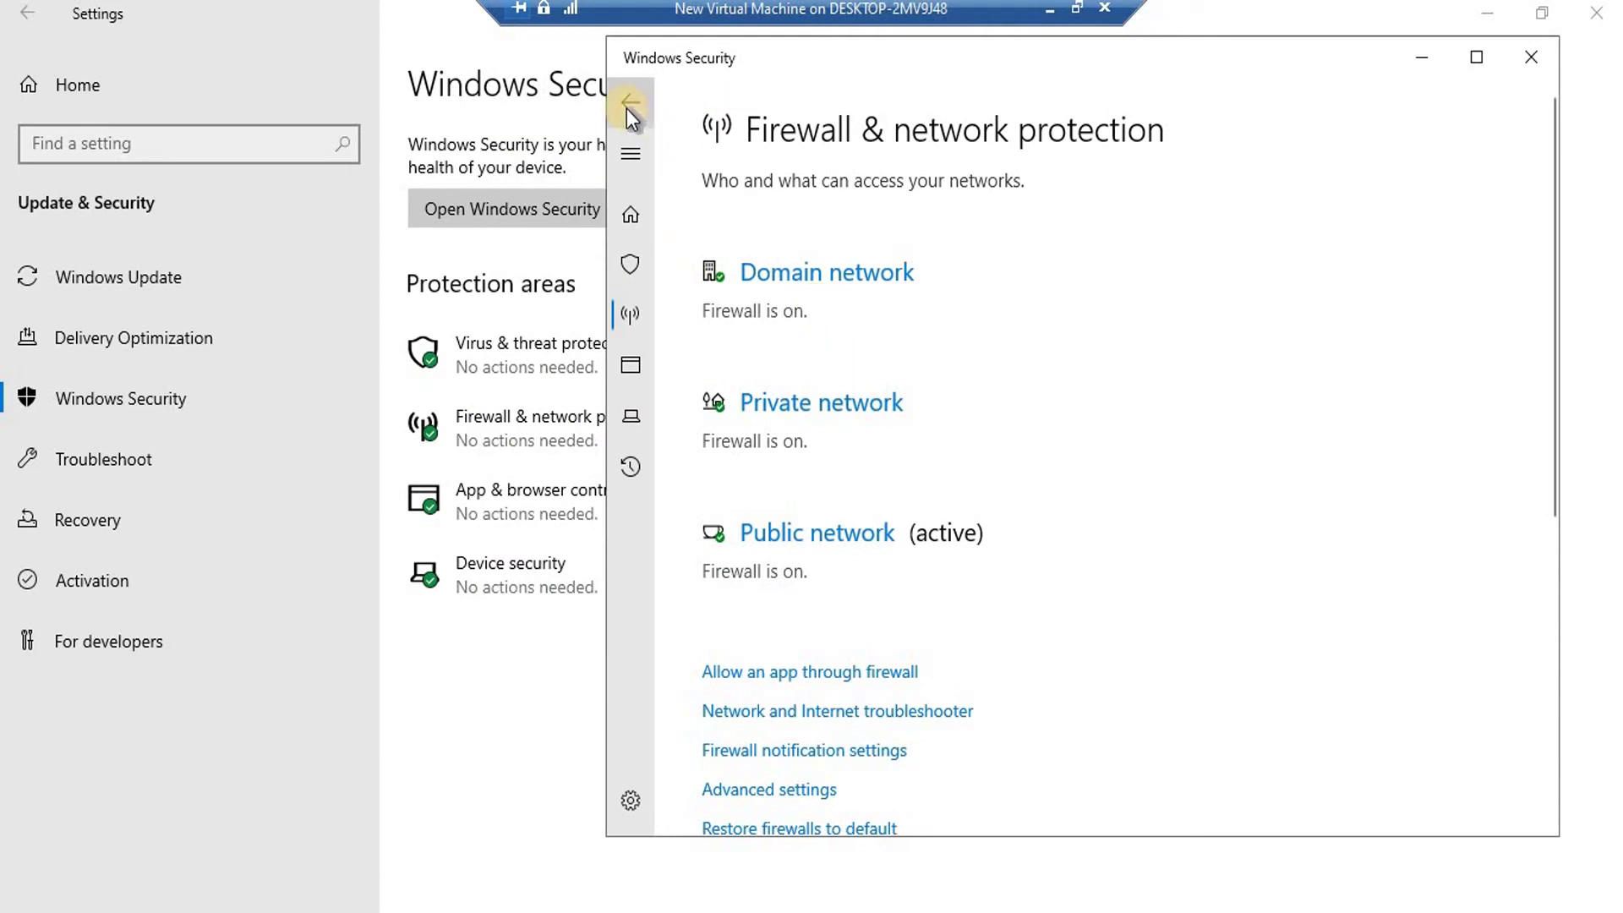
left_click(630, 103)
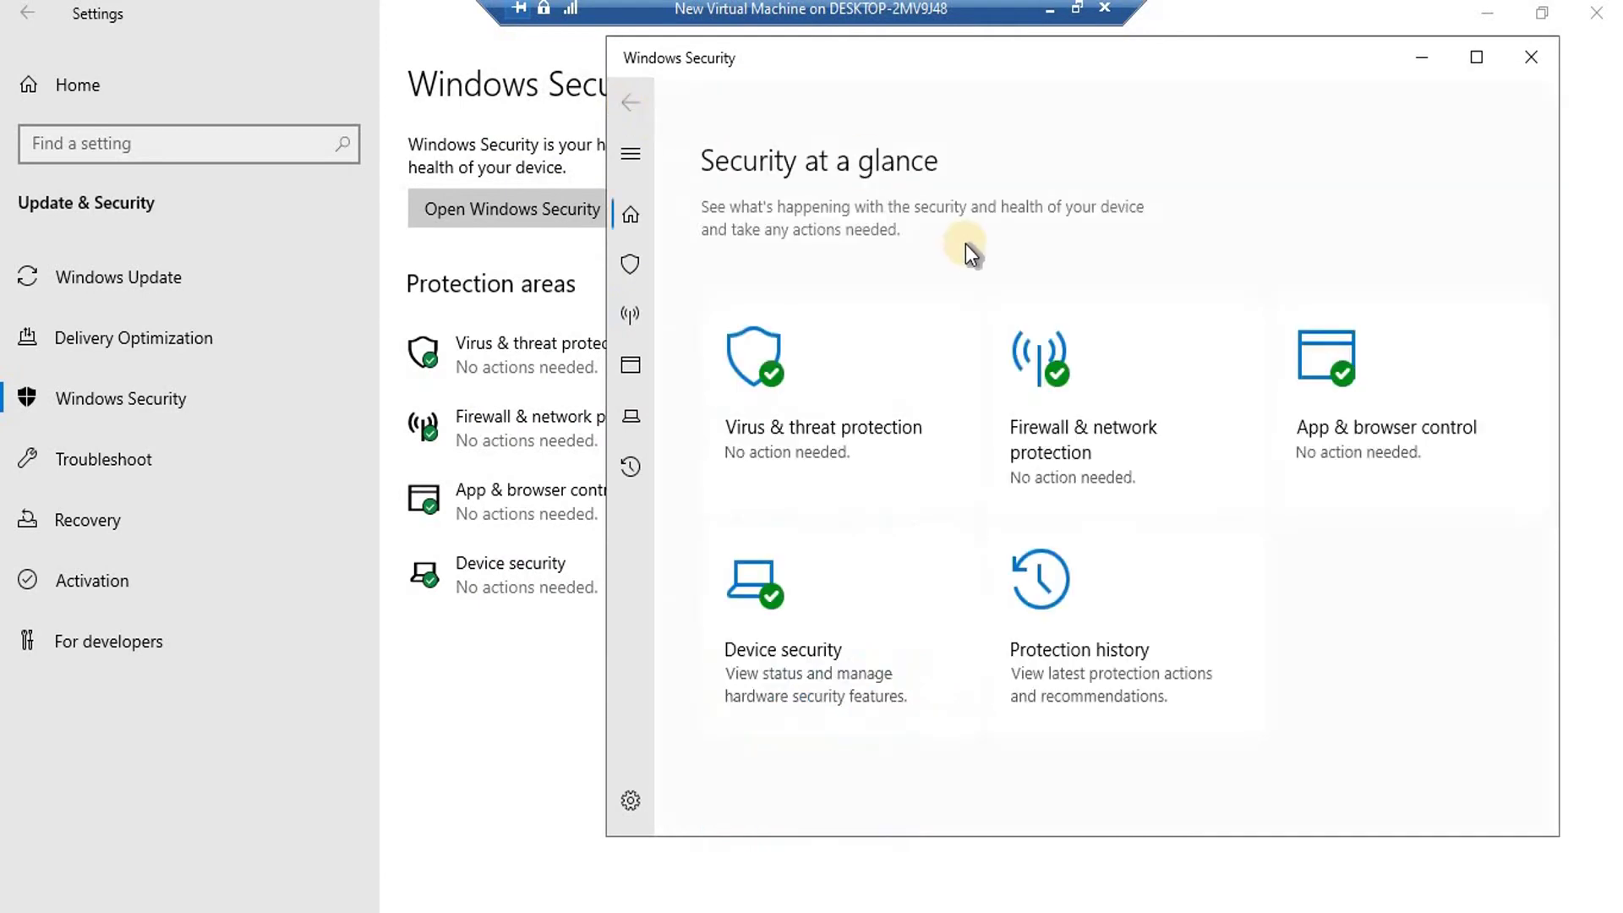
- Review the Reputation-based protection settings under App & browser control, including app checking and potentially unwanted app blocking
left_click(1385, 449)
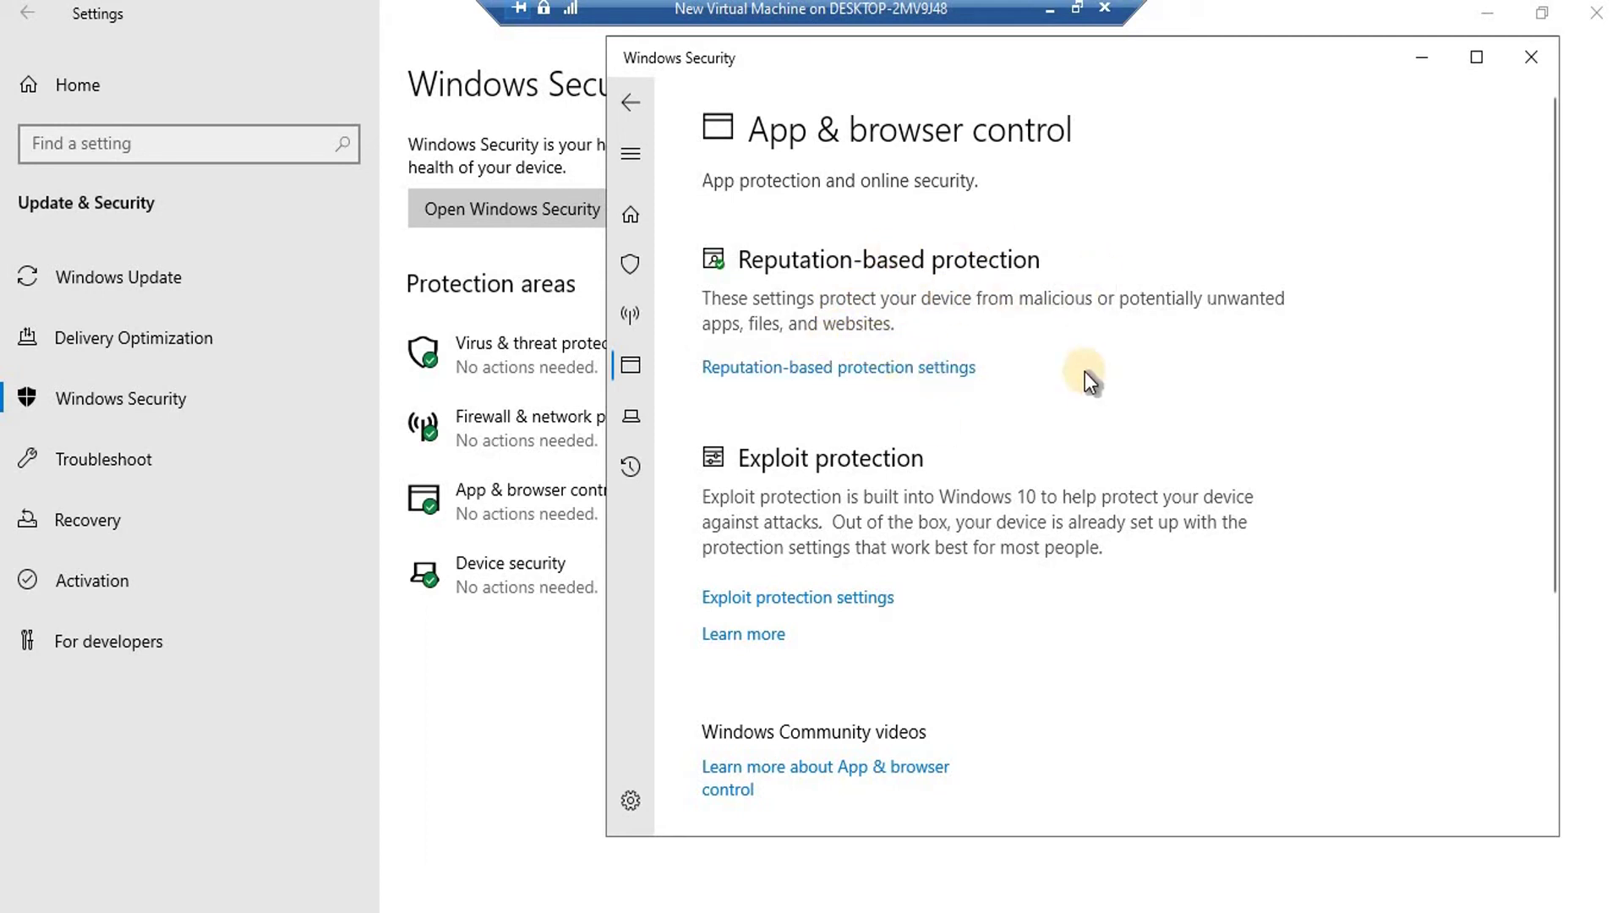
left_click(819, 372)
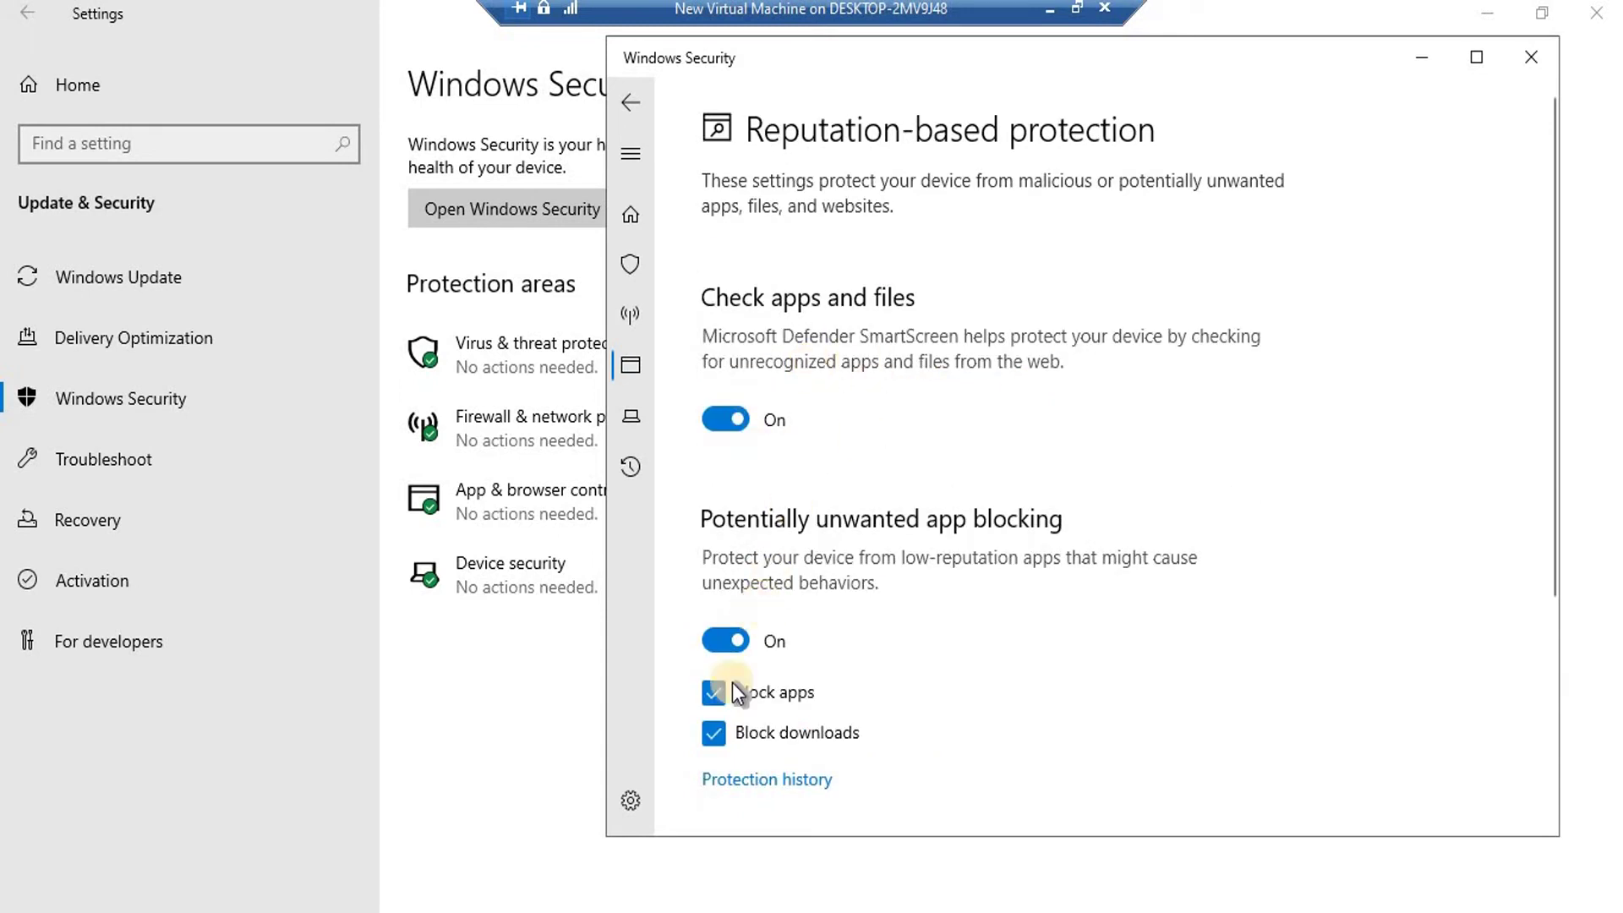
left_click(730, 728)
left_click(636, 105)
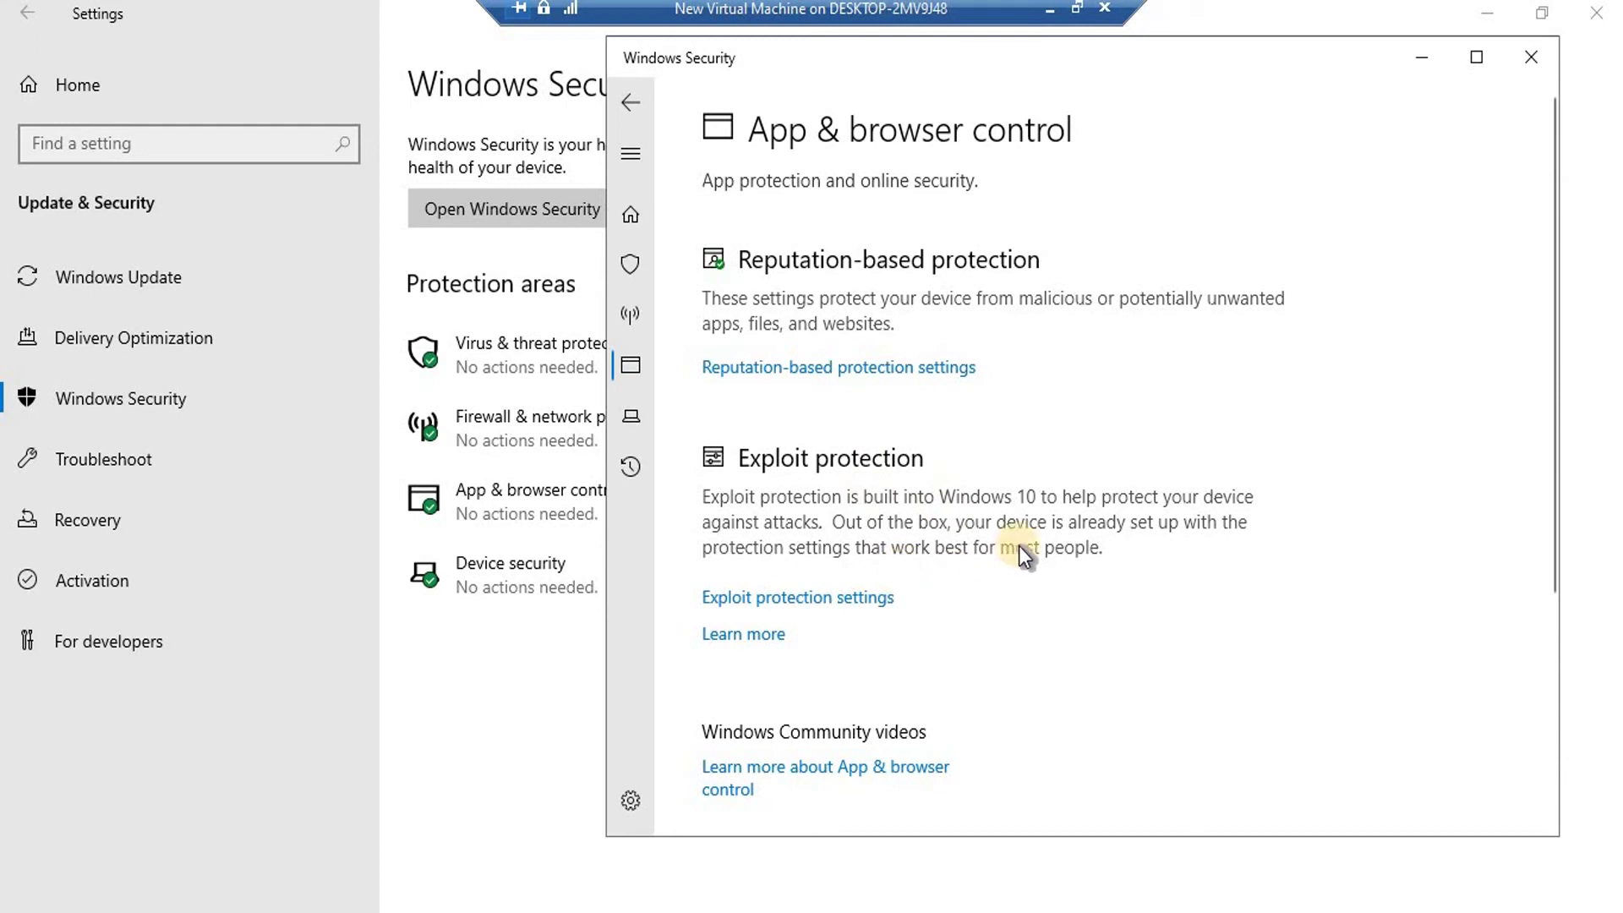
- Examine the Exploit protection system settings, including the Control flow guard choices, DEP and the ASLR options, and return to the security overview
left_click(837, 598)
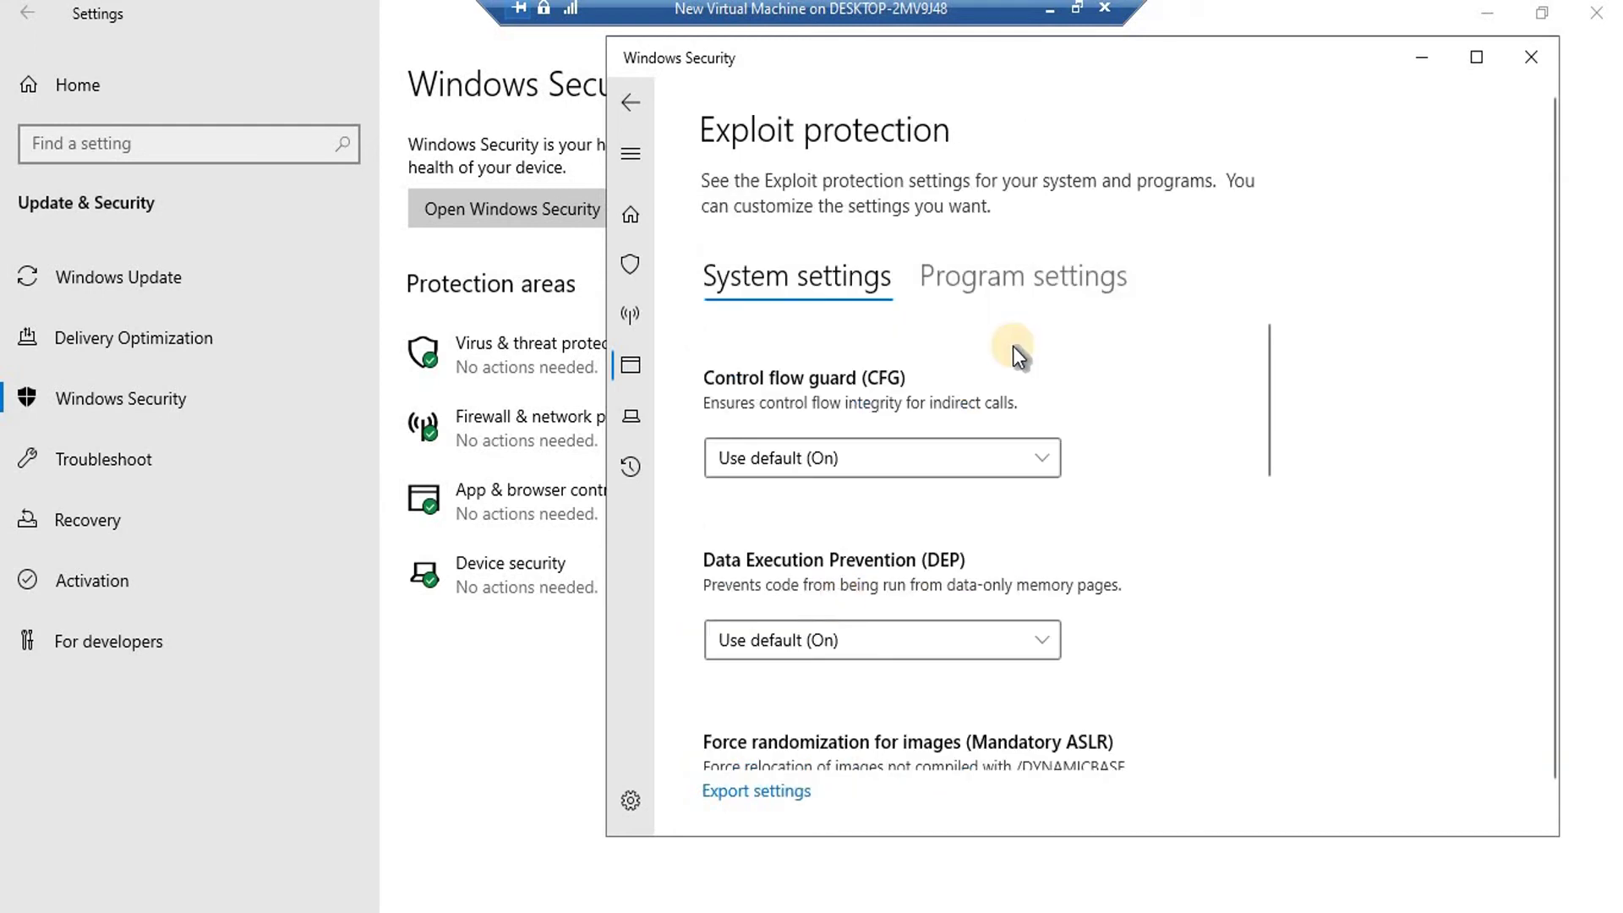
left_click_drag(1216, 58, 1045, 61)
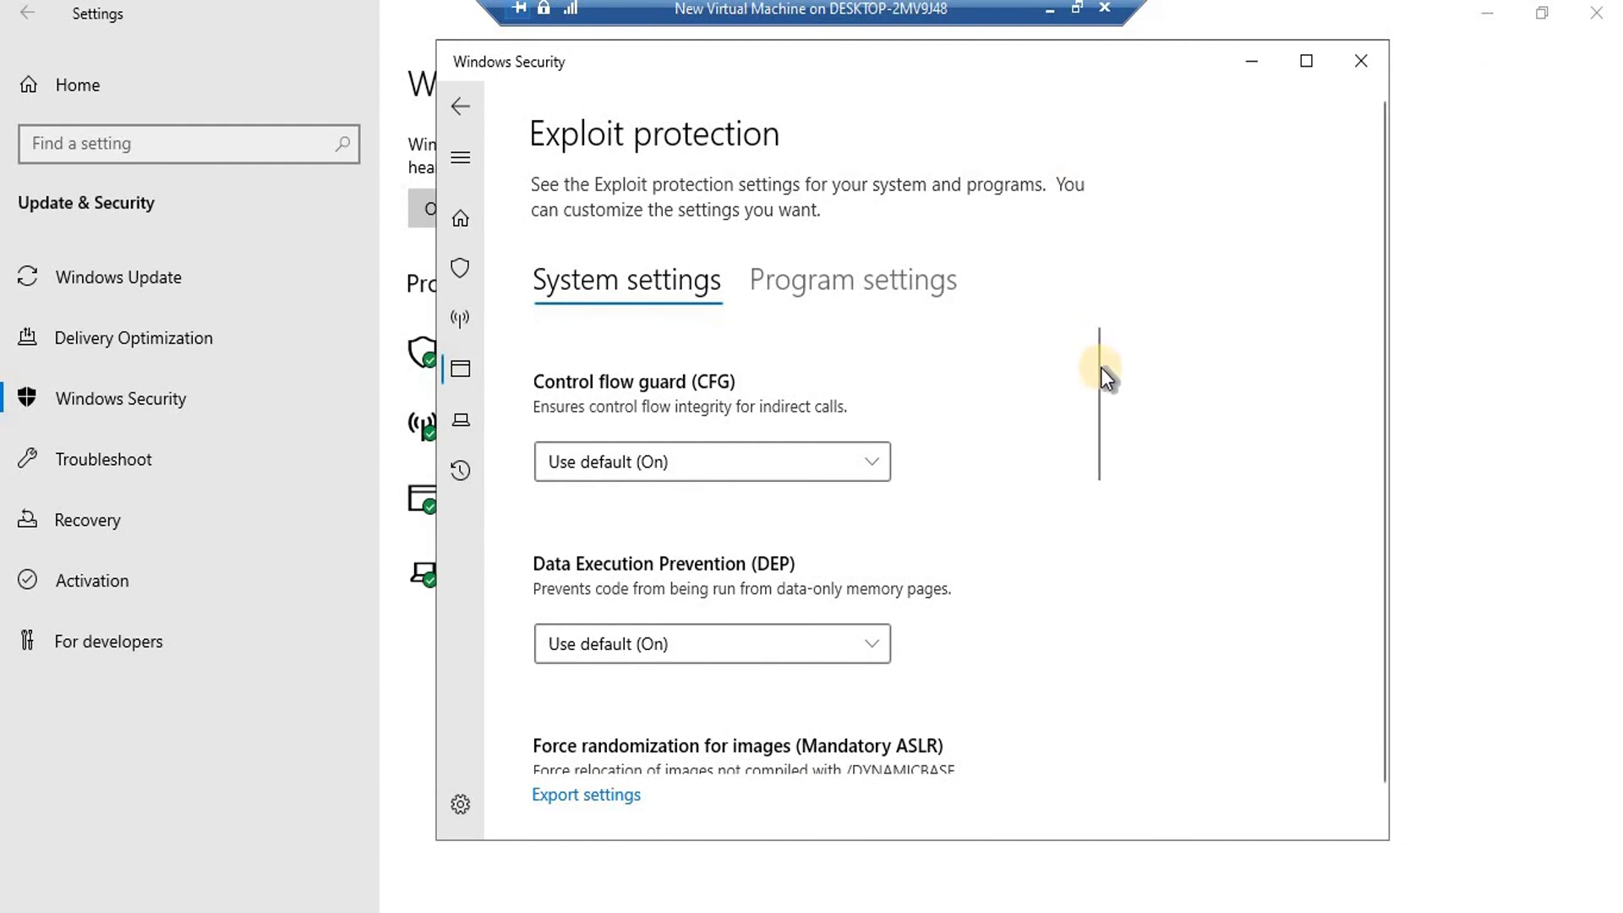
mouse_move(1099, 368)
left_click(870, 469)
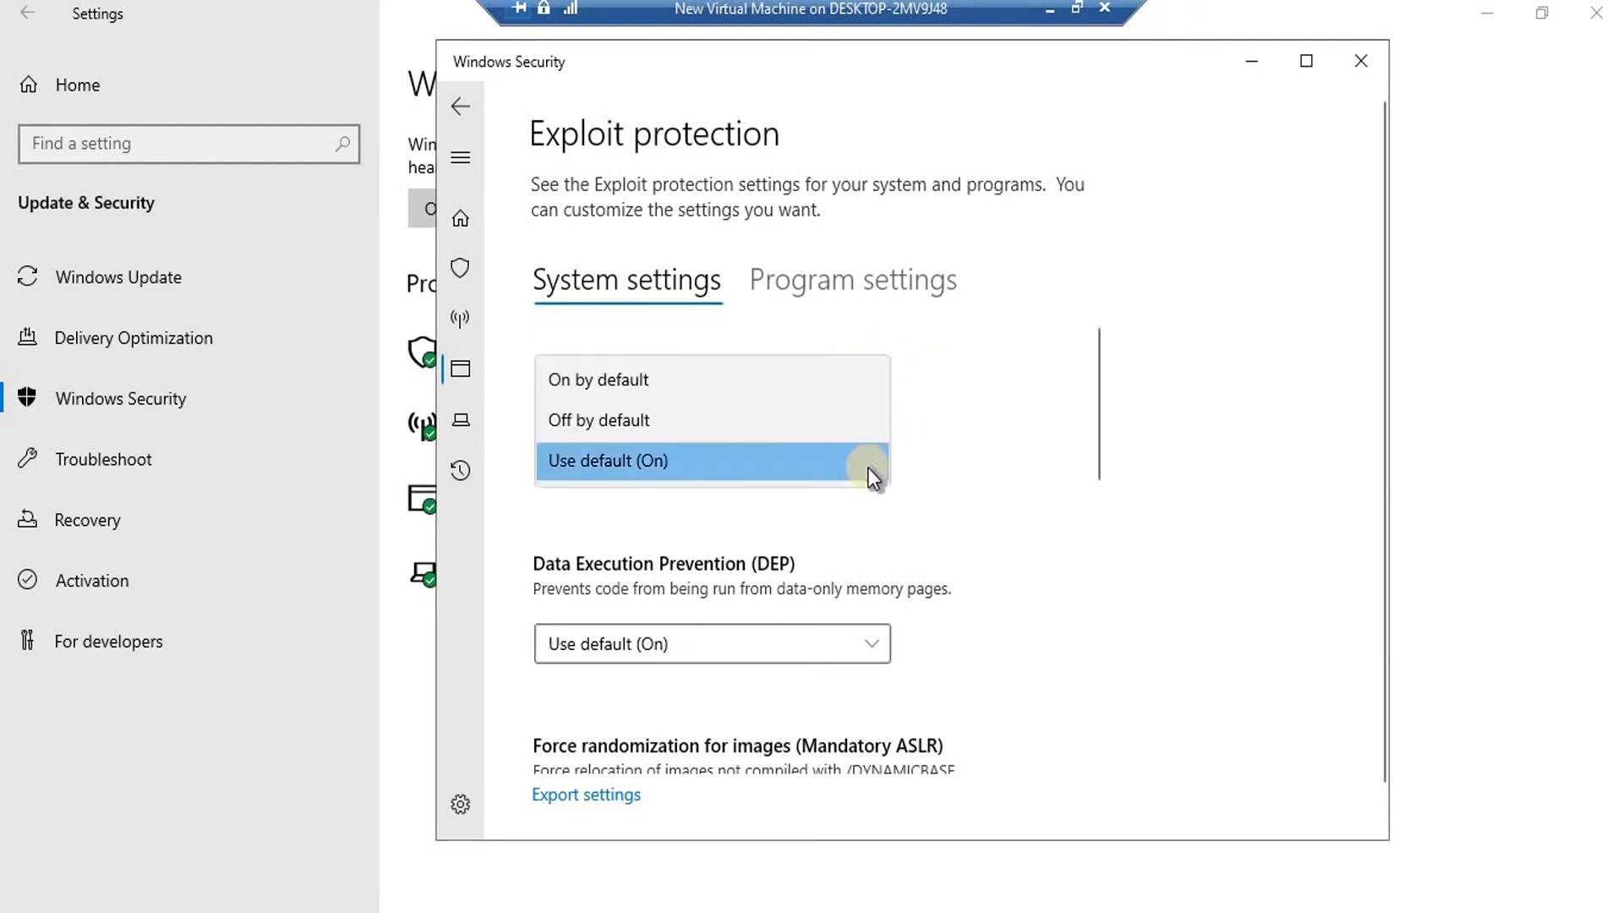
left_click(1043, 253)
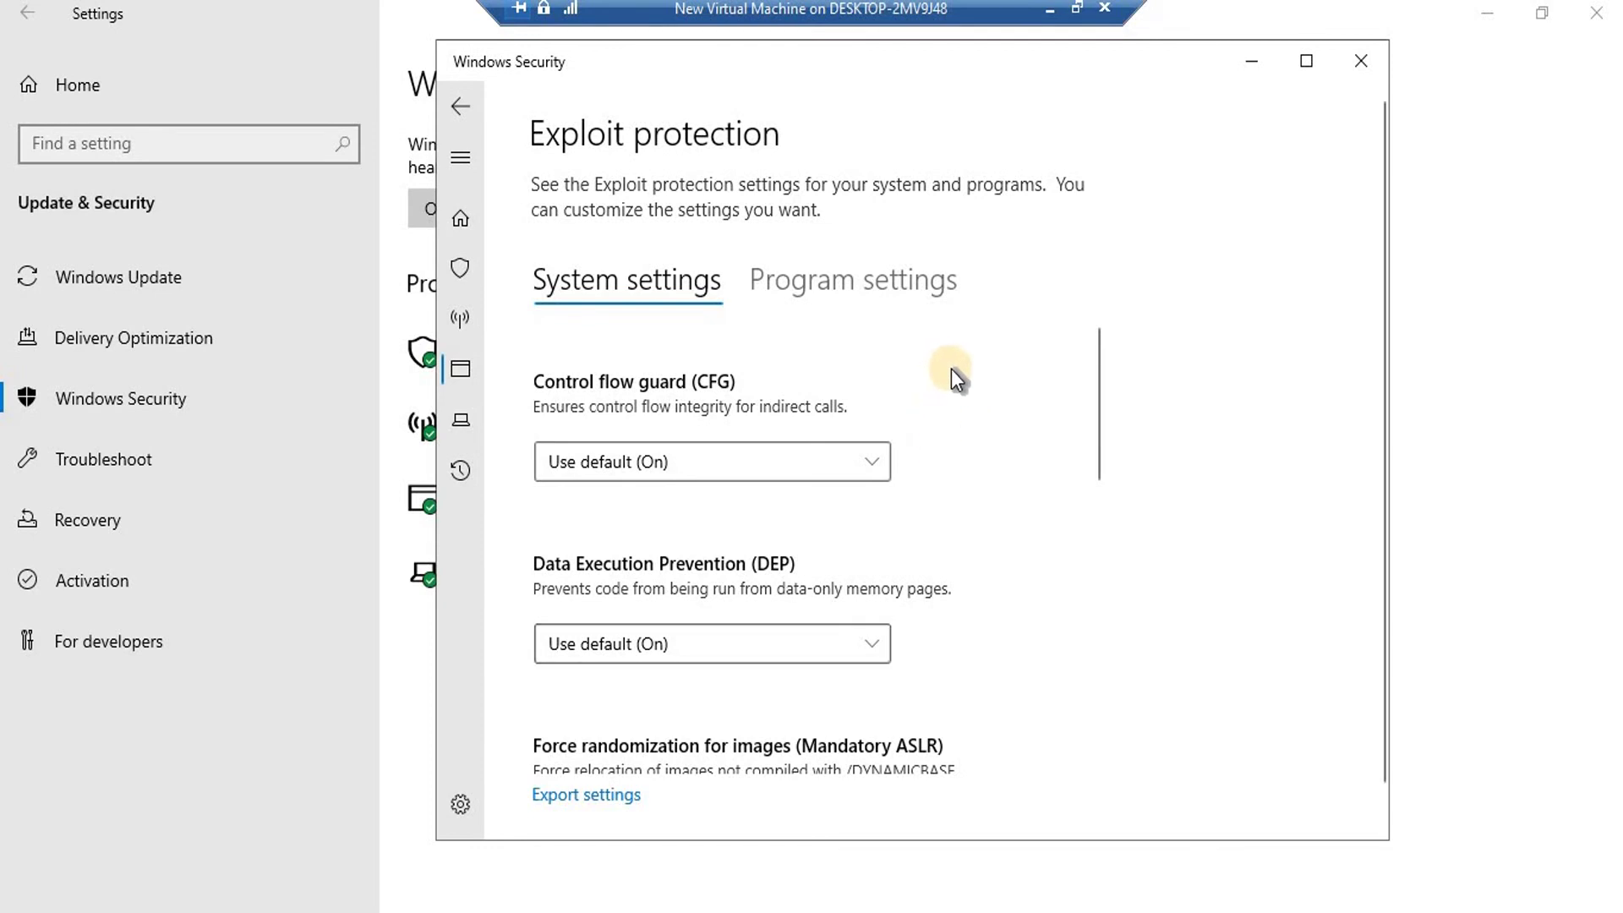
scroll(952, 369, "down", 2)
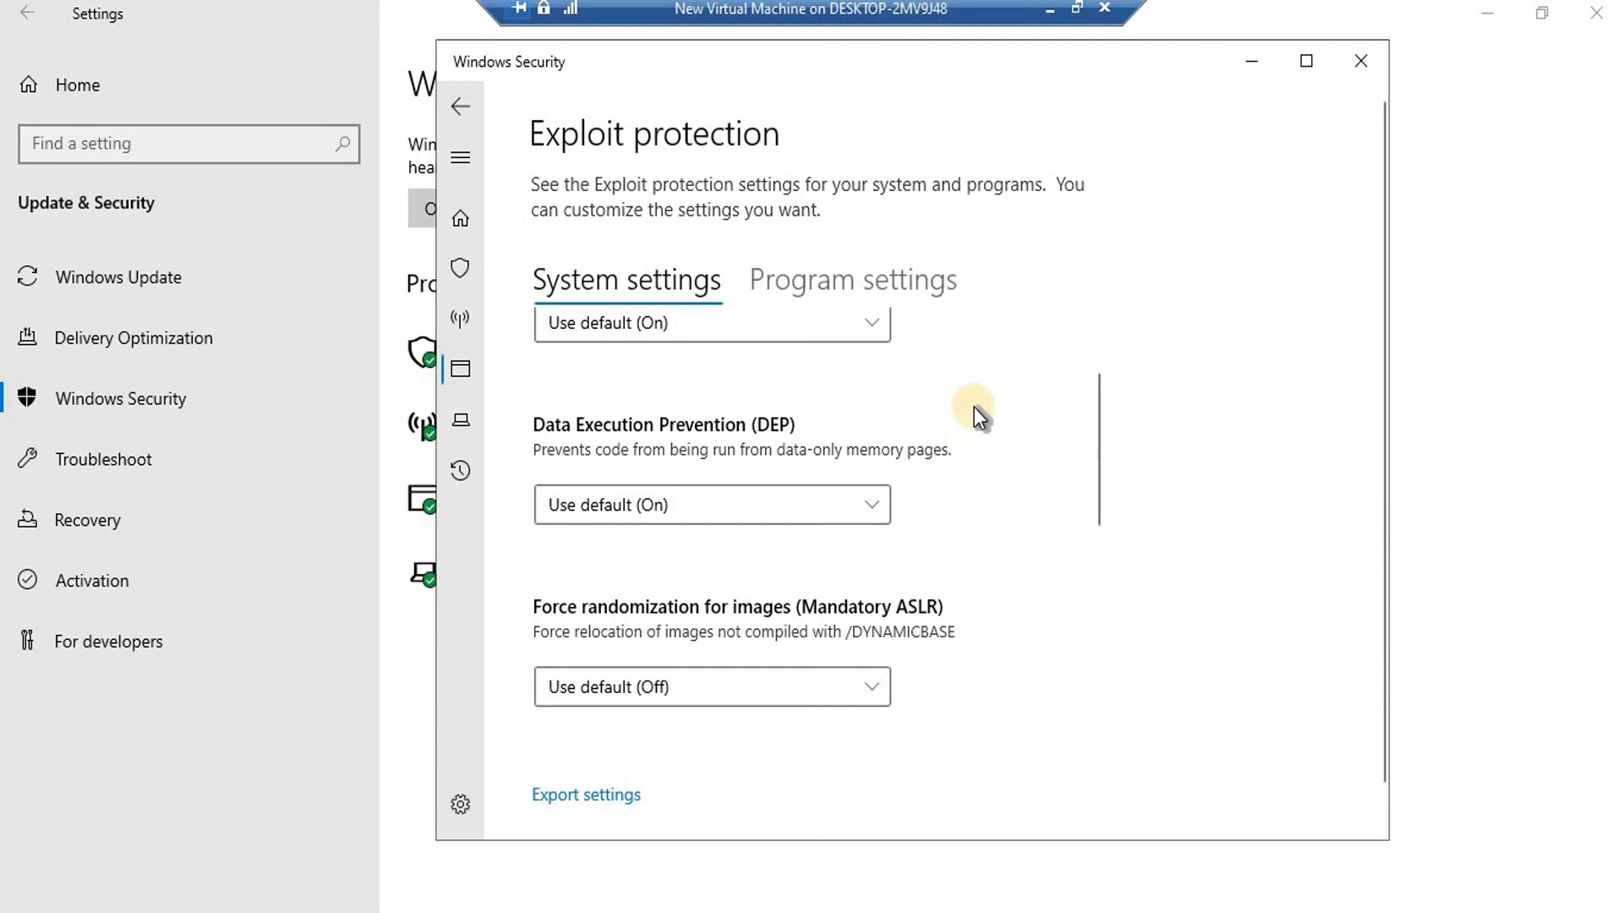
scroll(987, 401, "down", 2)
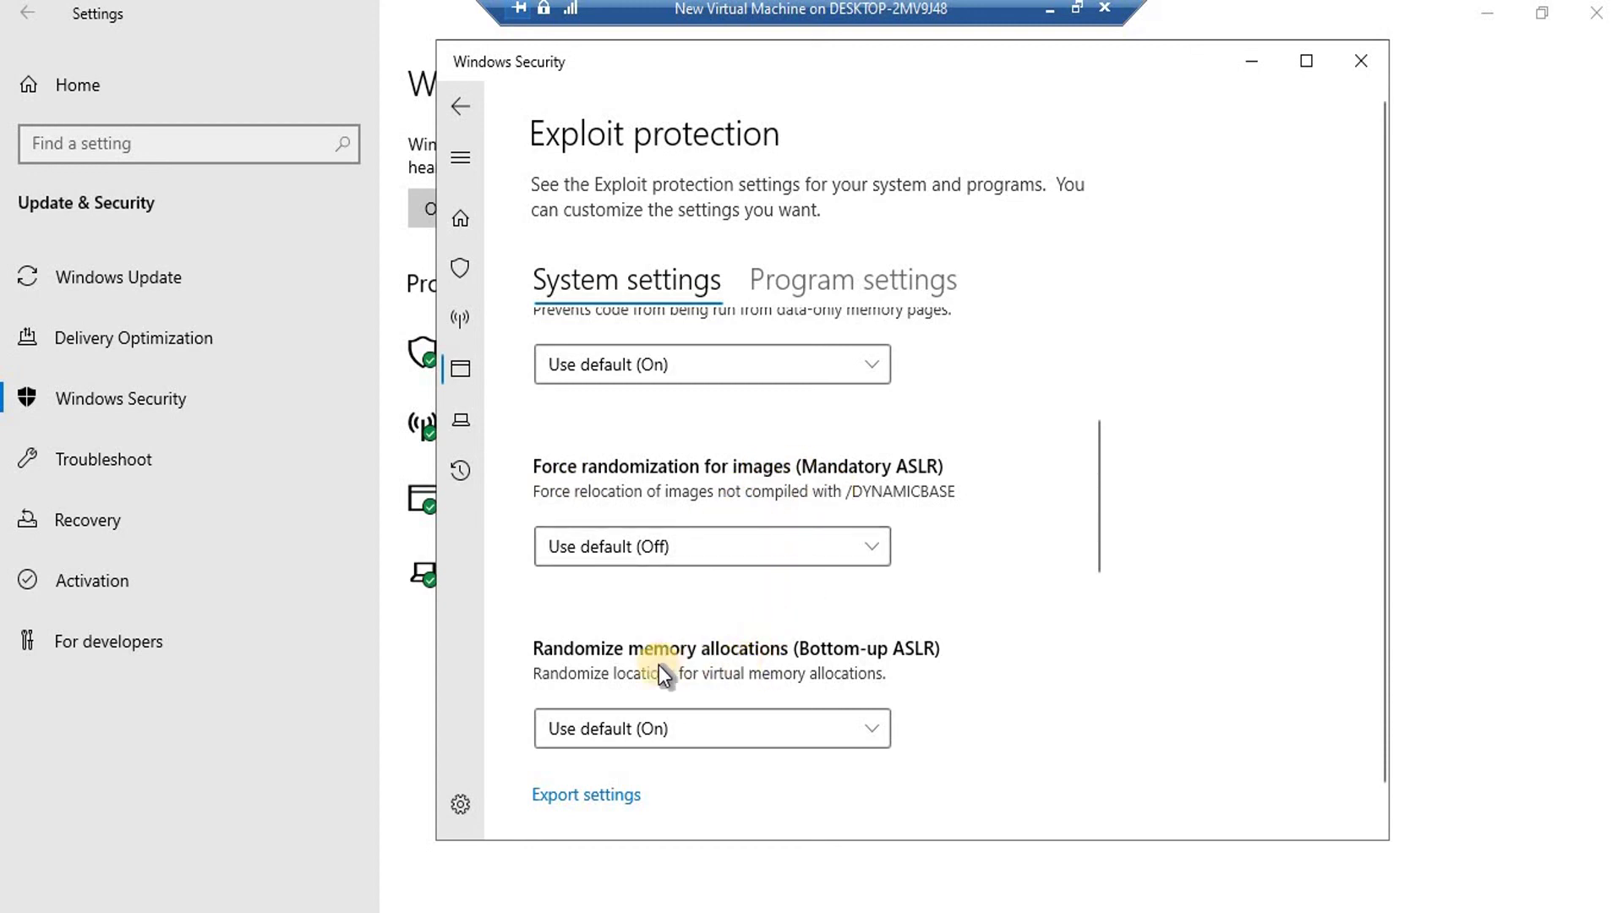
scroll(749, 654, "down", 2)
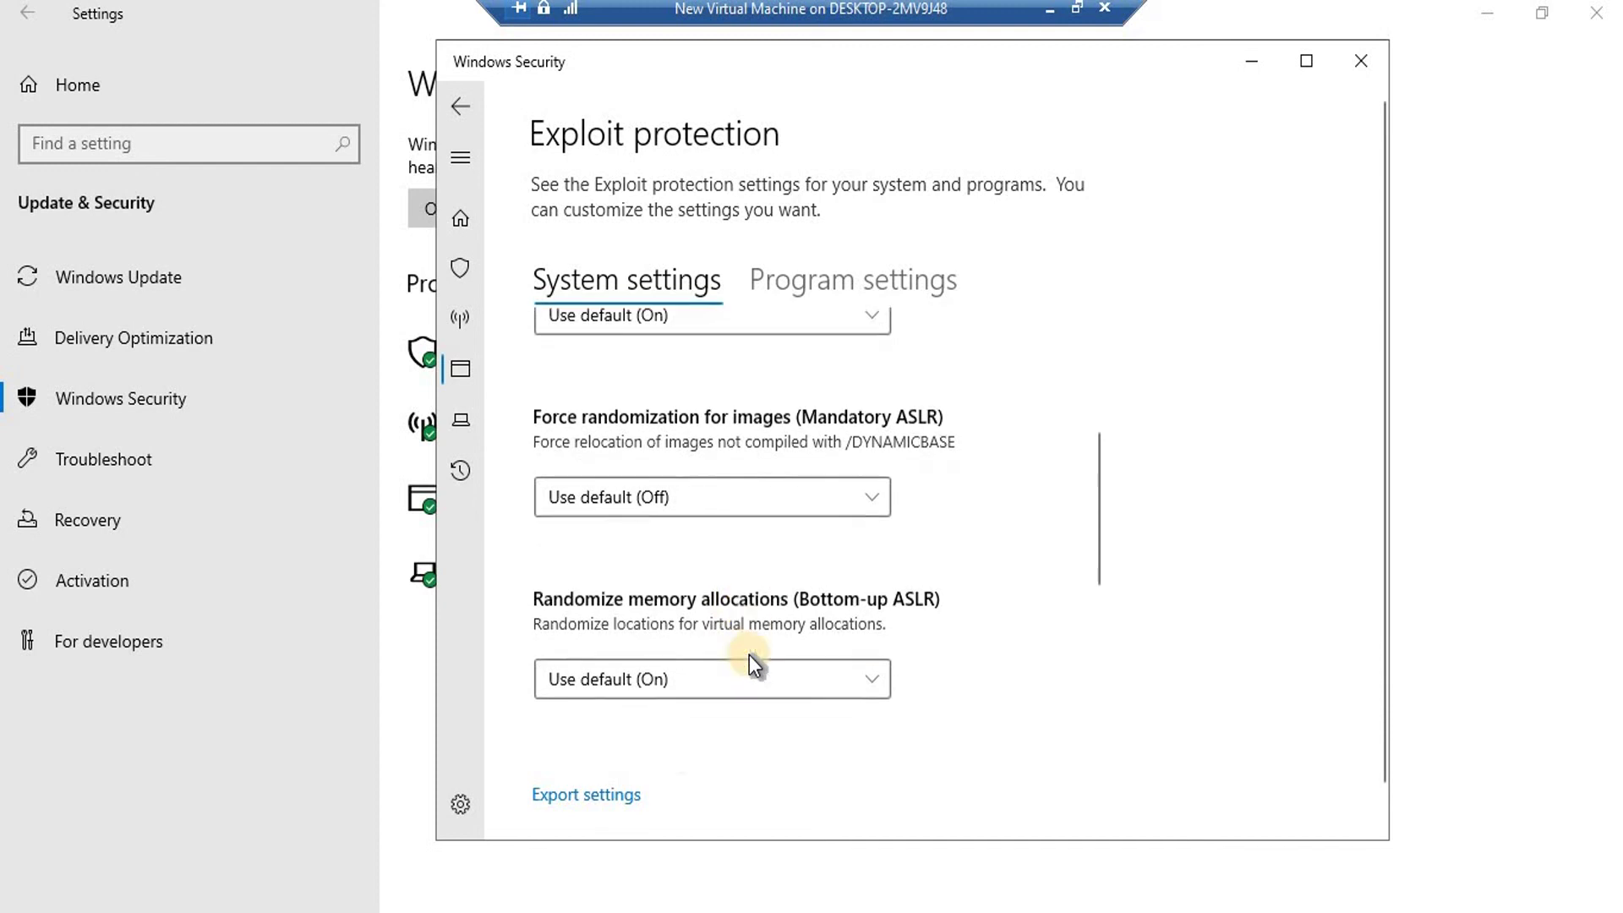
scroll(768, 435, "down", 4)
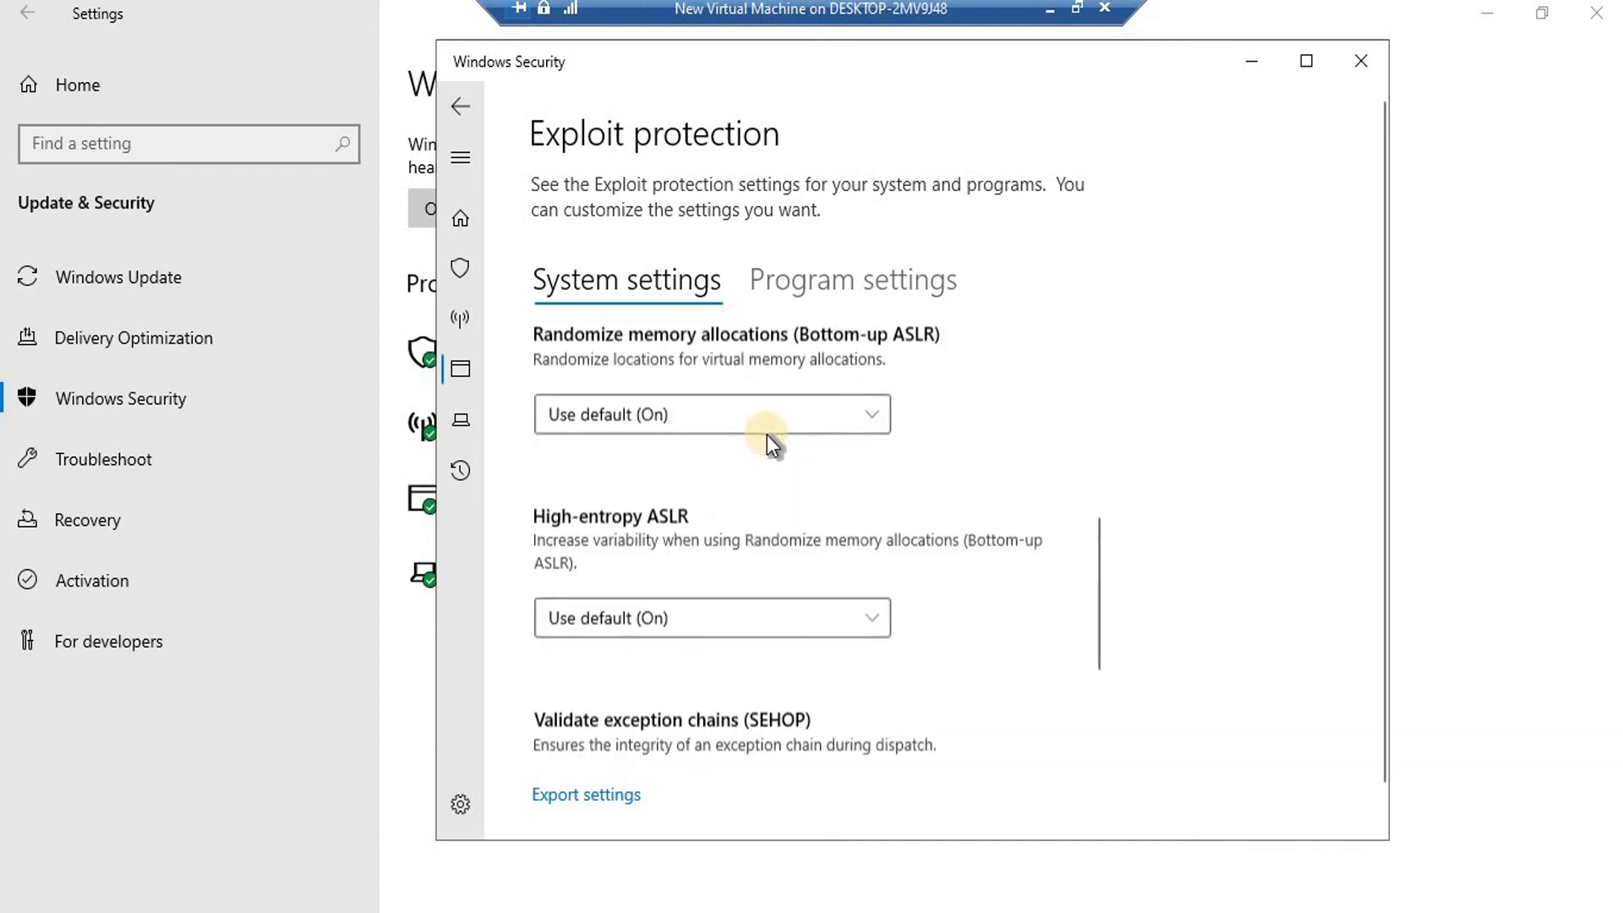
scroll(768, 435, "up", 6)
scroll(768, 434, "up", 4)
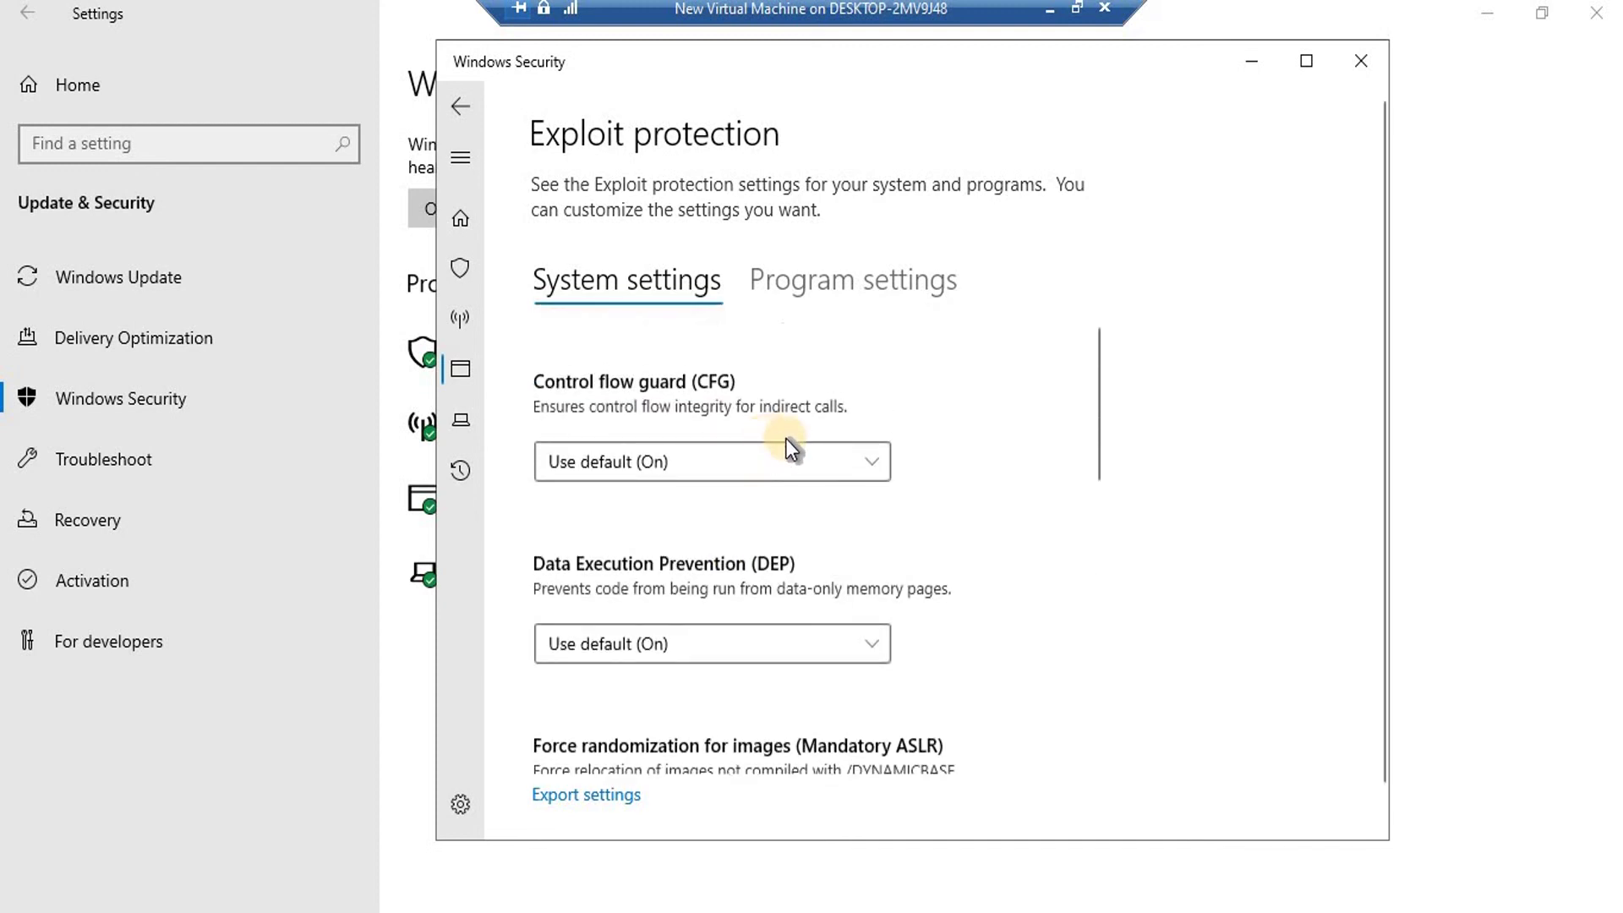
left_click(459, 106)
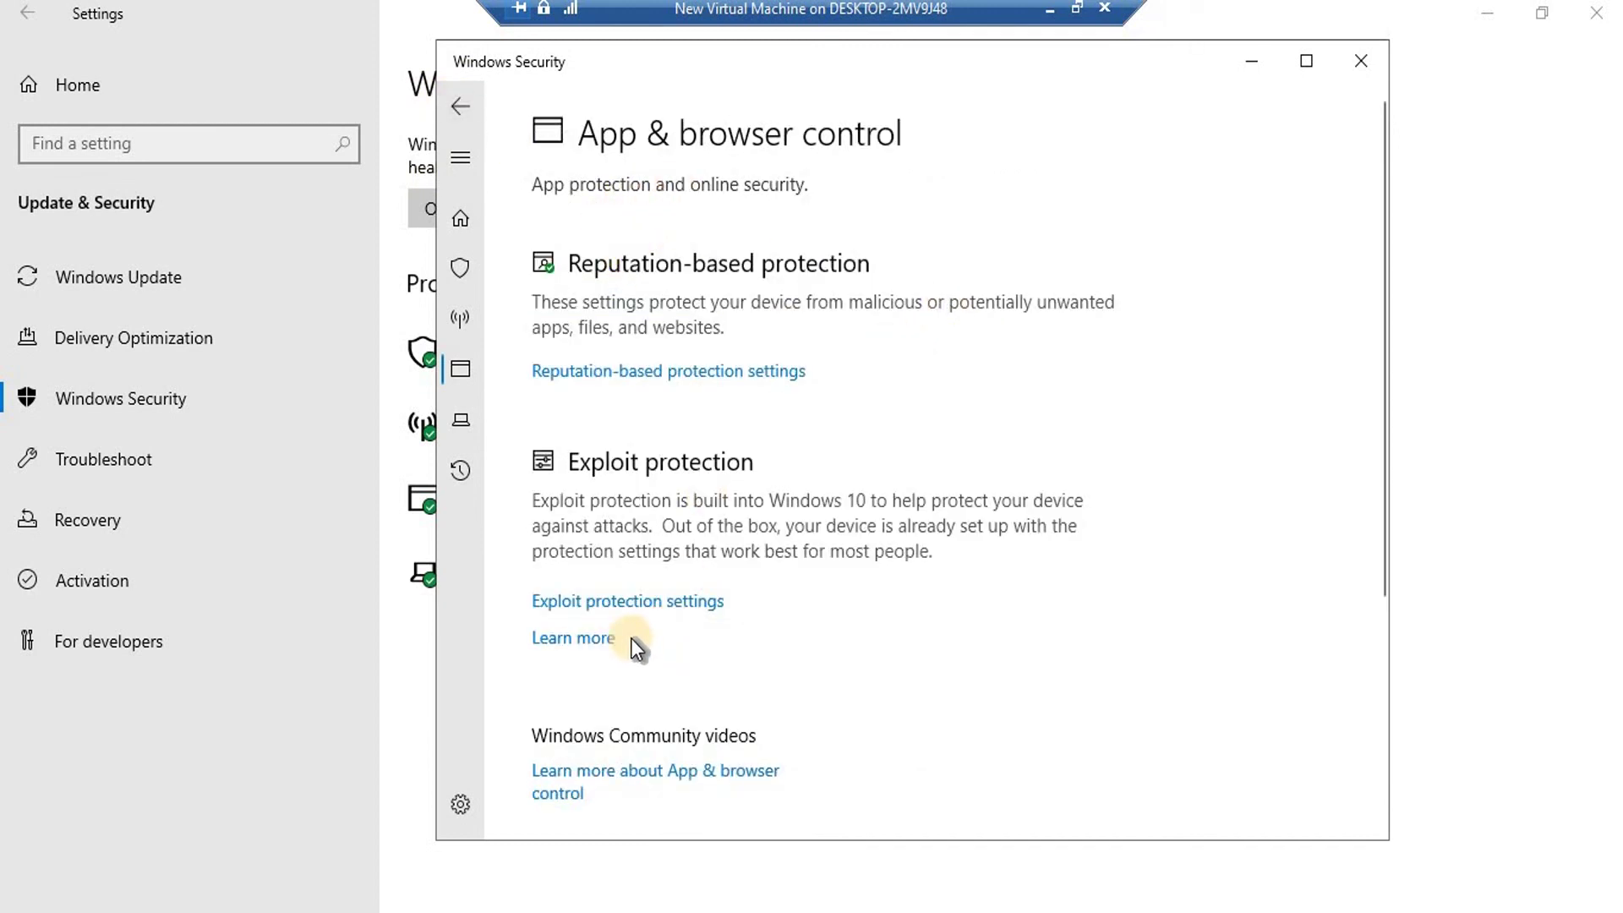
left_click(463, 116)
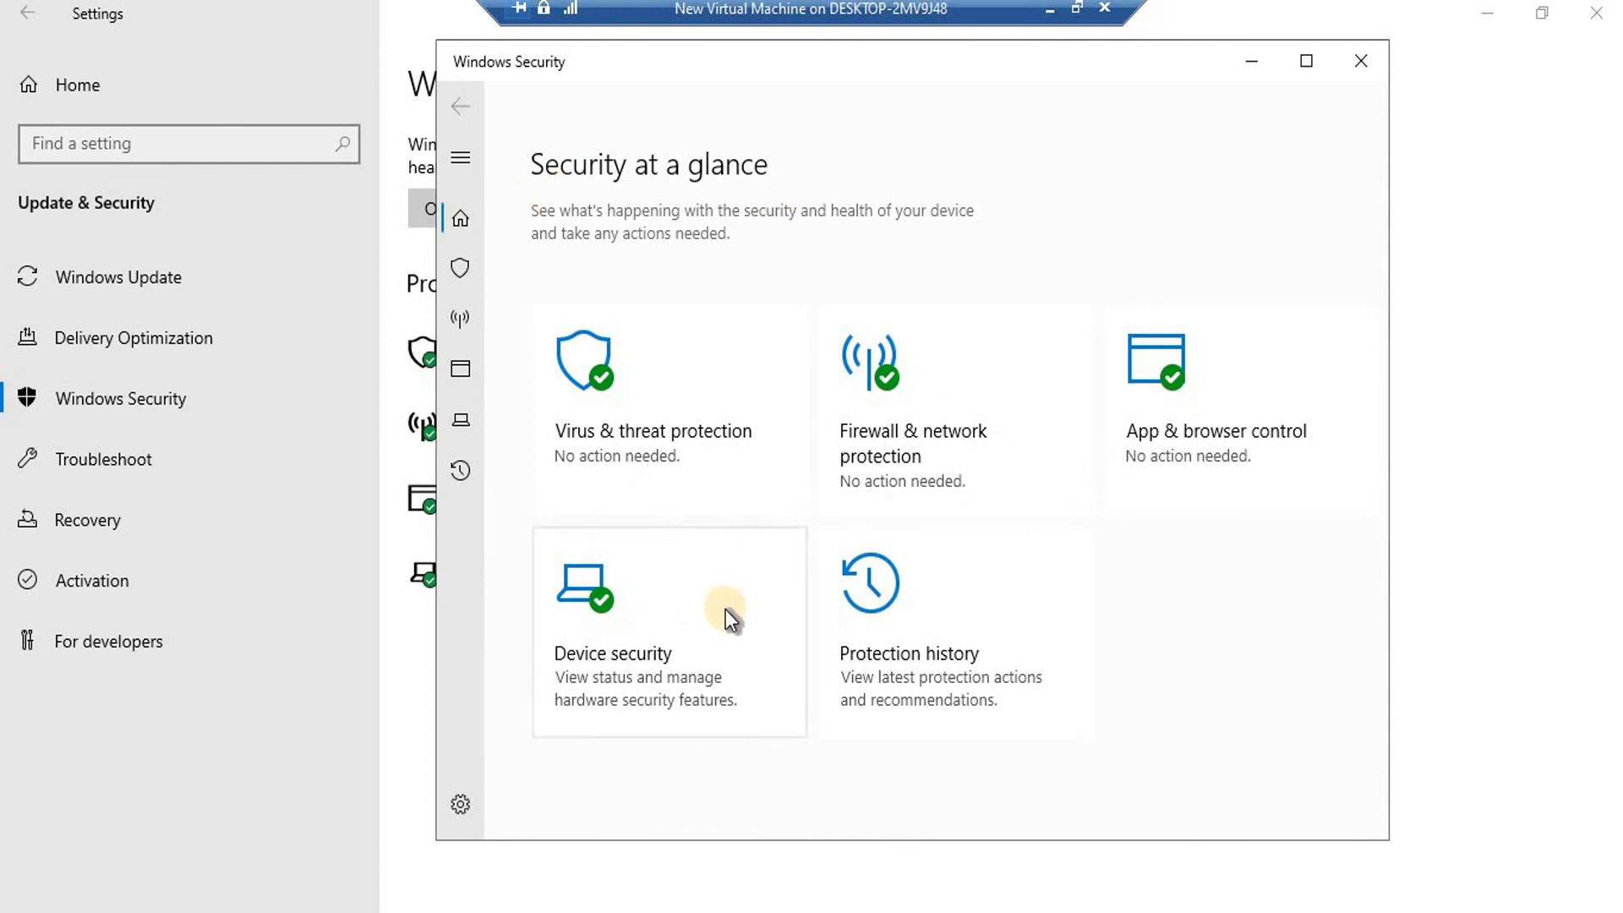
- View the Device security page and the Protection history page, returning to the security overview
left_click(651, 640)
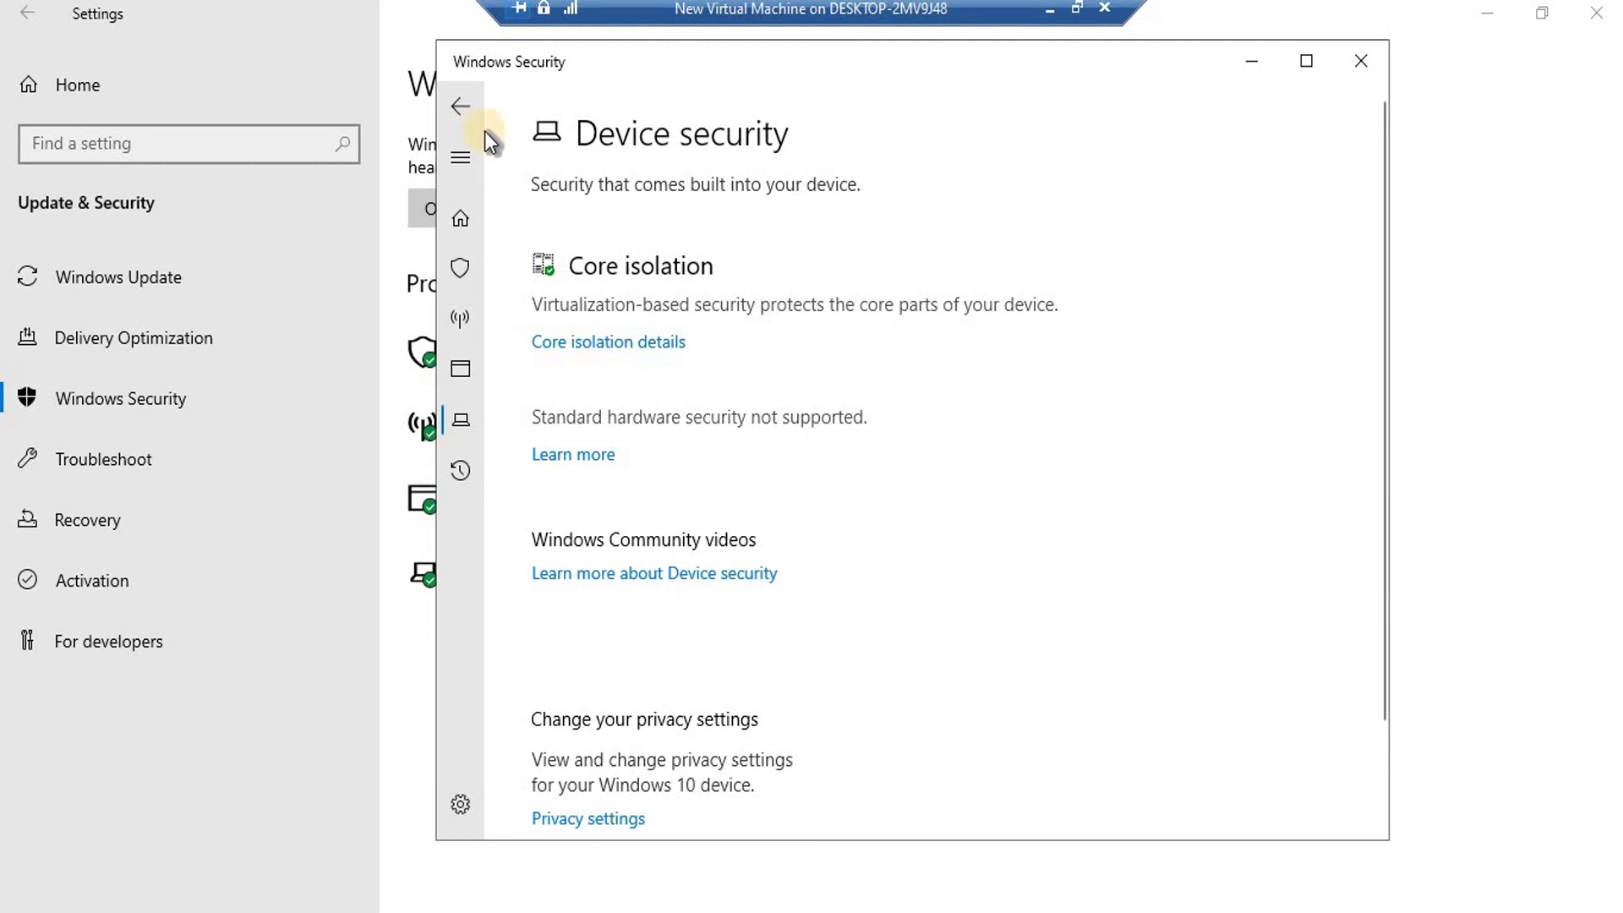
left_click(461, 113)
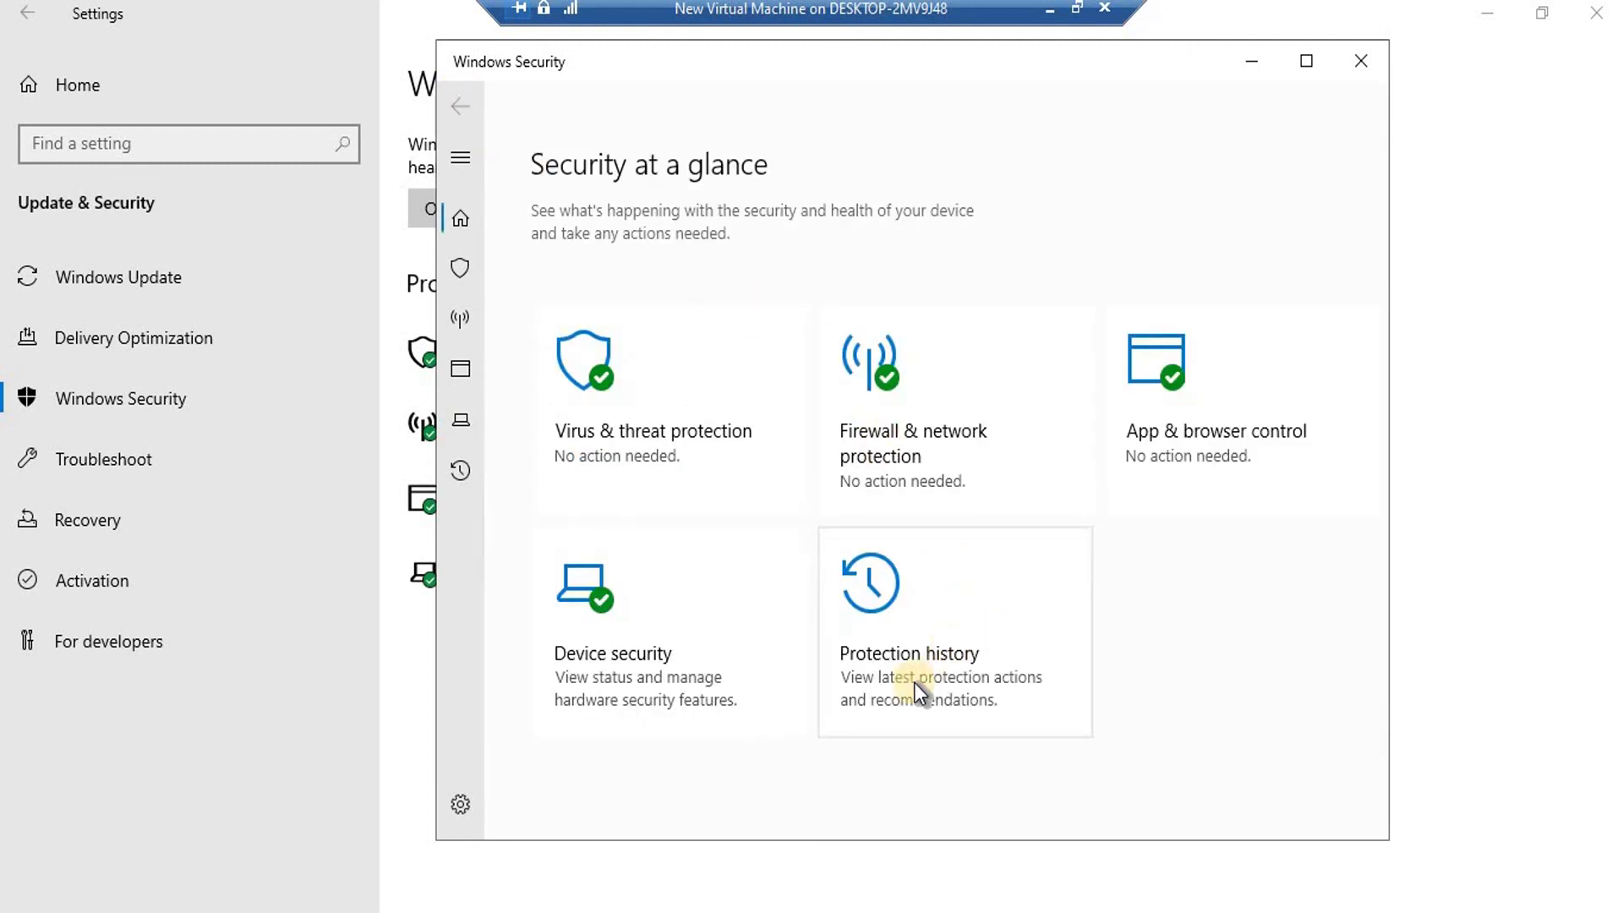
left_click(928, 639)
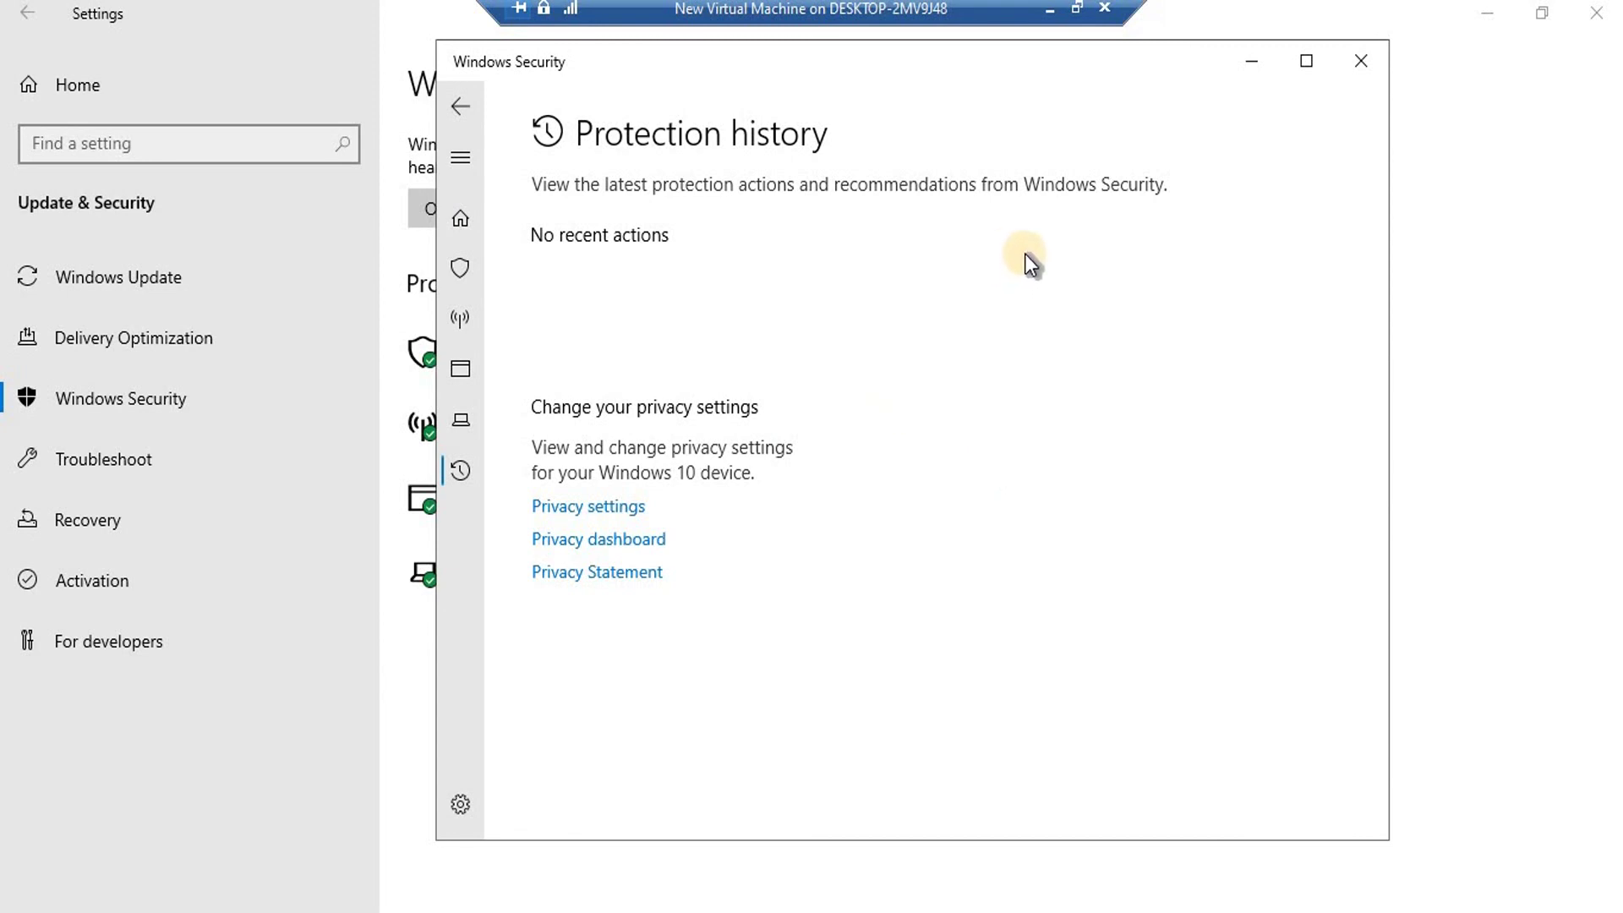
left_click(468, 114)
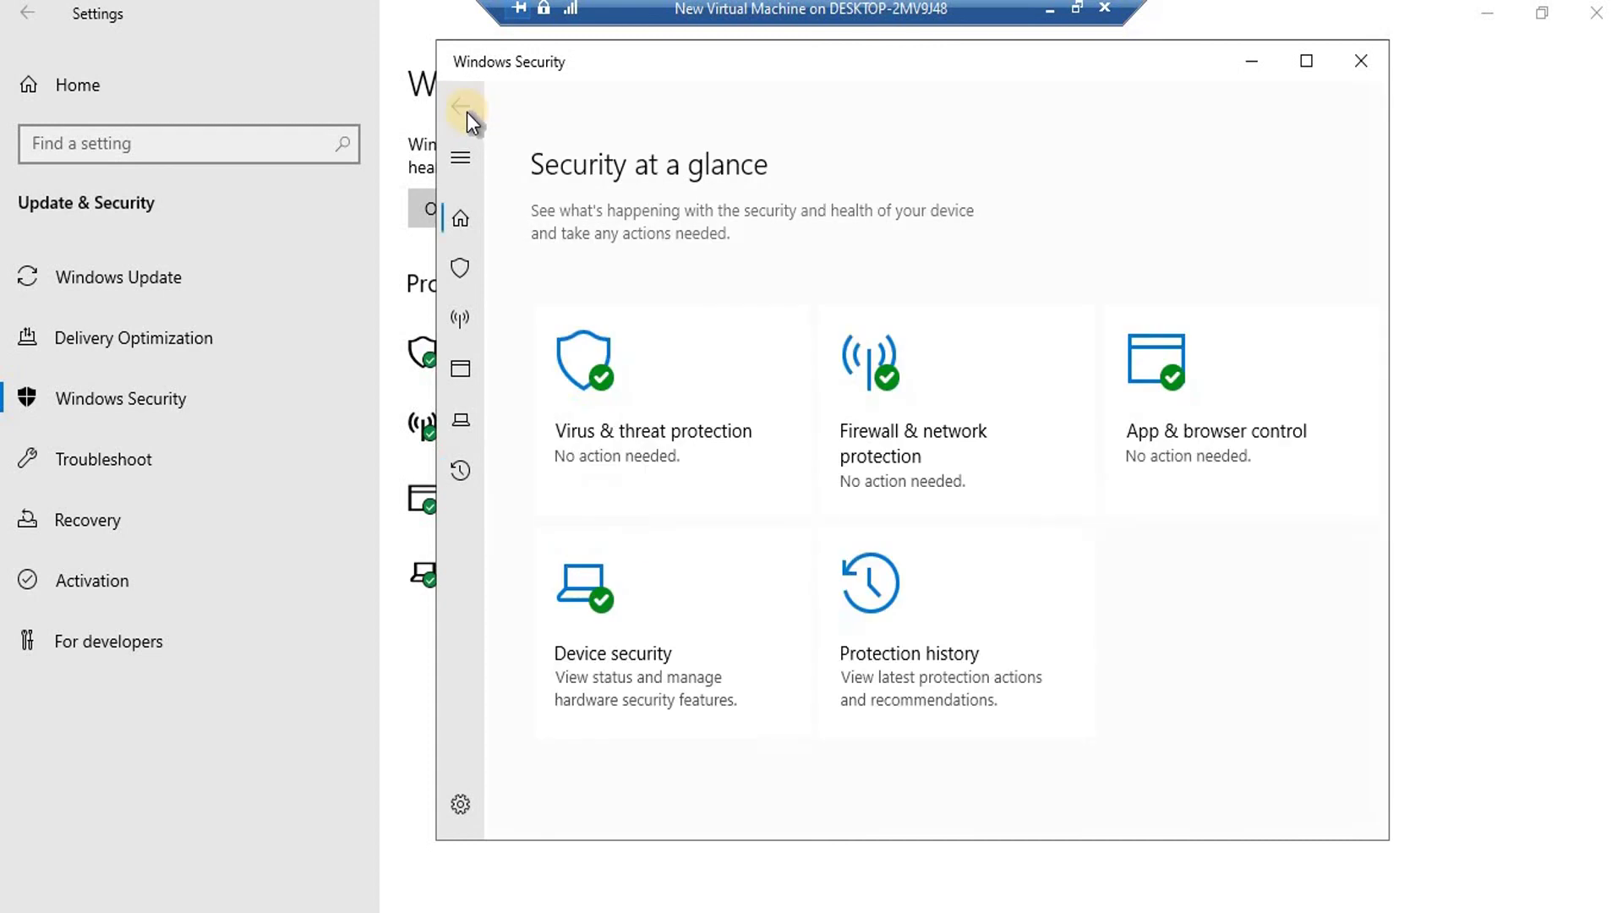
- Close Windows Security and minimize the Settings window to show the server desktop
left_click(1361, 61)
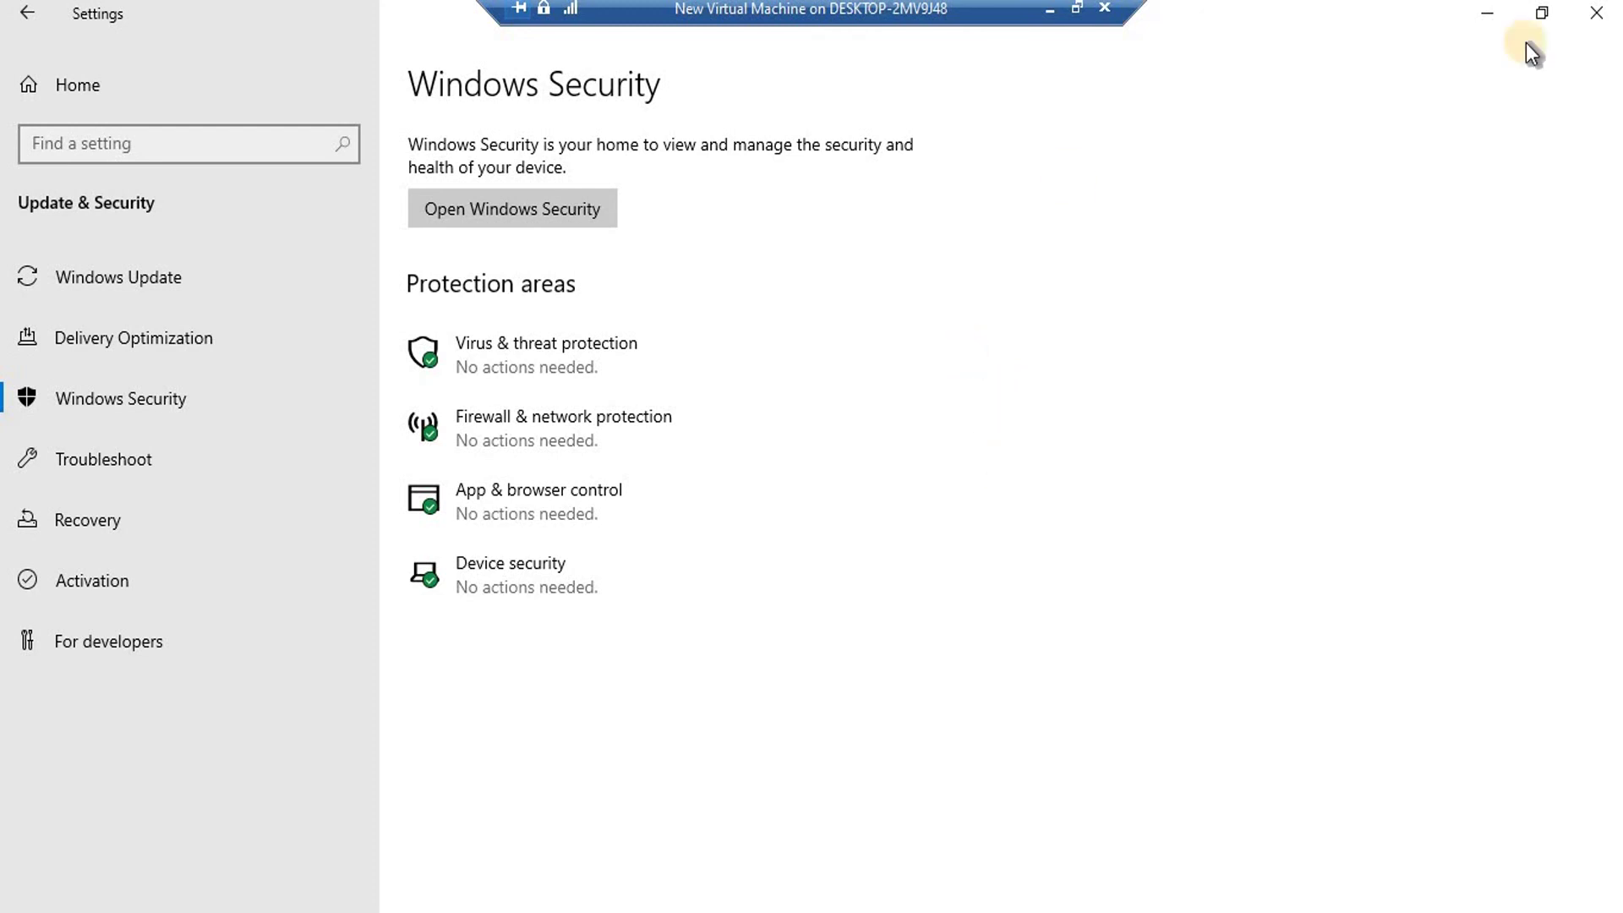
left_click(1488, 21)
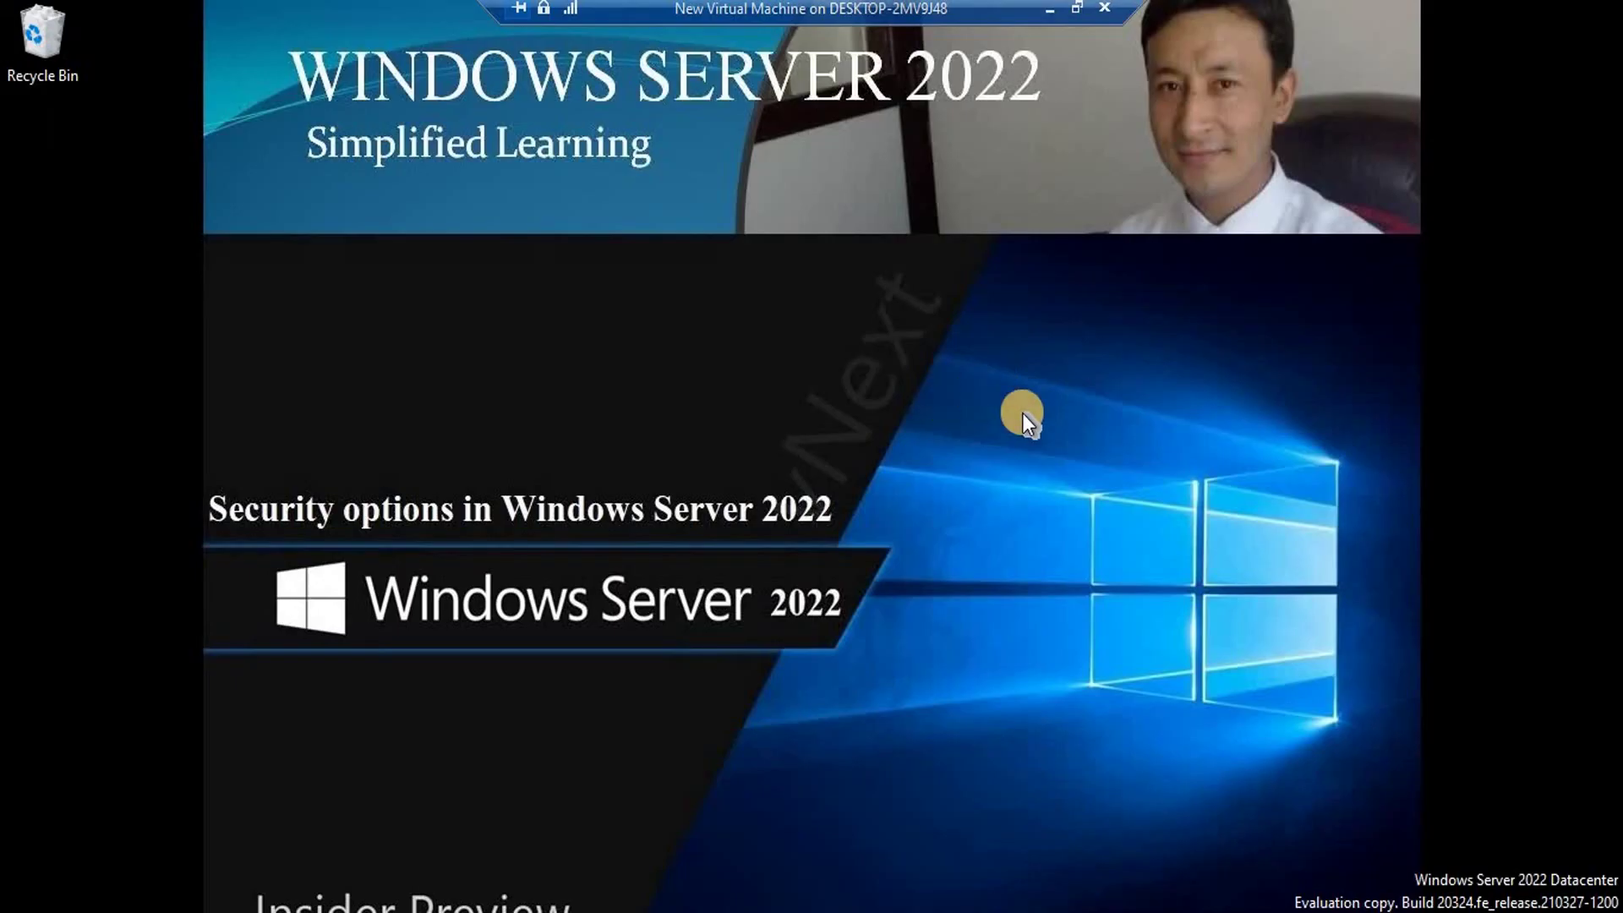